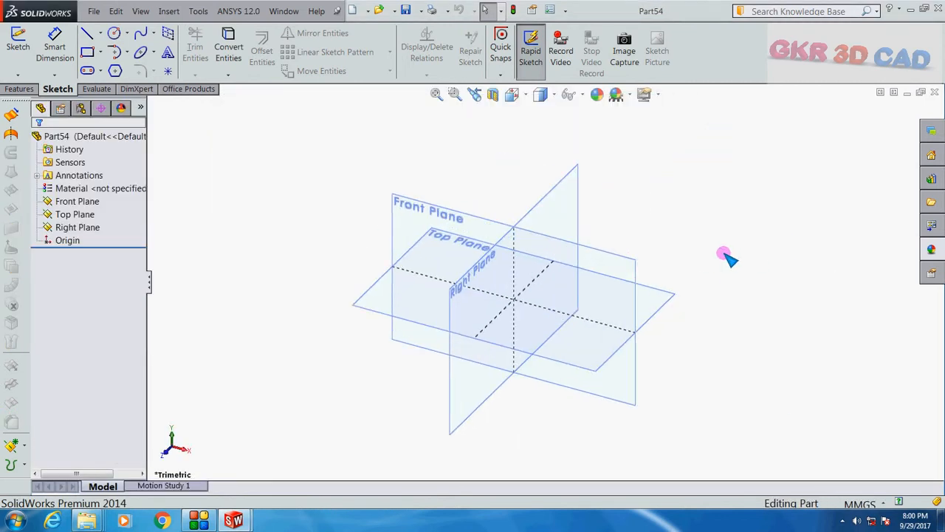
# Start a sketch on the Front Plane and insert the car image "images (18)" as a sketch picture
pyautogui.click(447, 211)
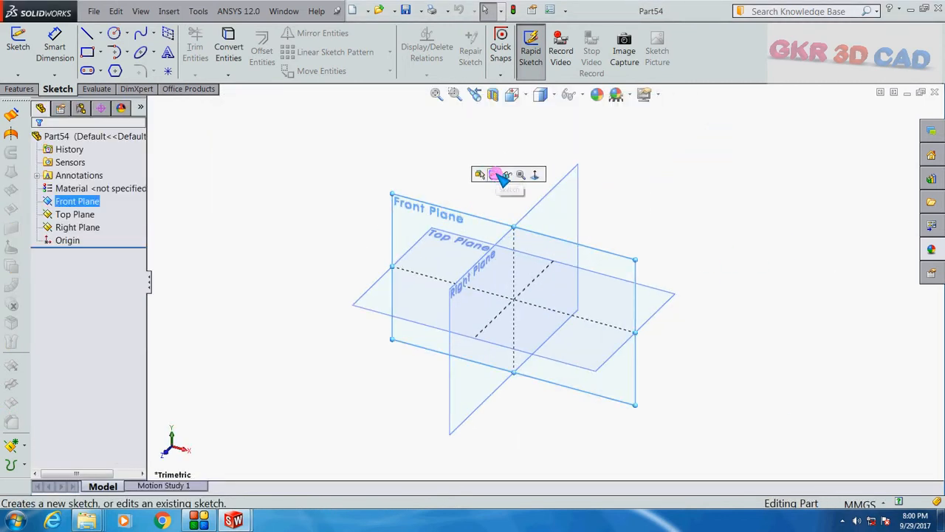
pyautogui.click(494, 175)
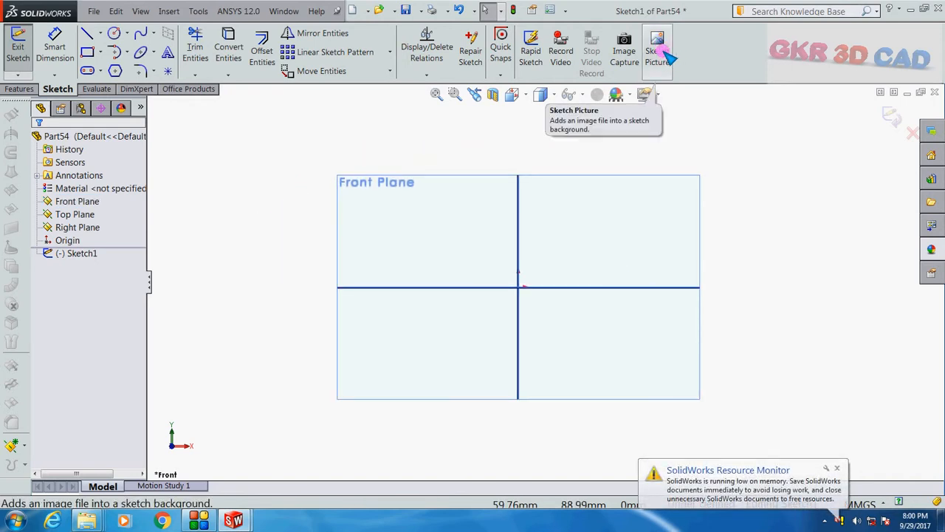
pyautogui.click(198, 11)
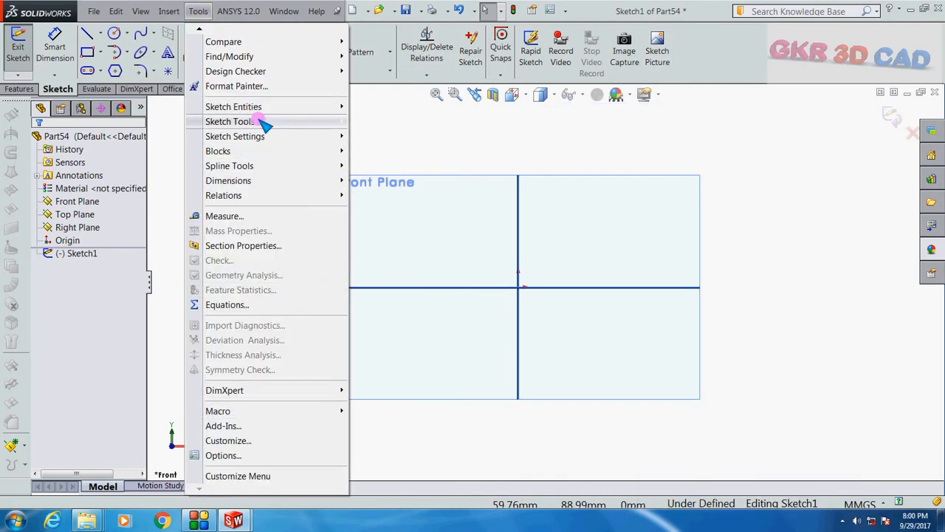
pyautogui.moveTo(260, 121)
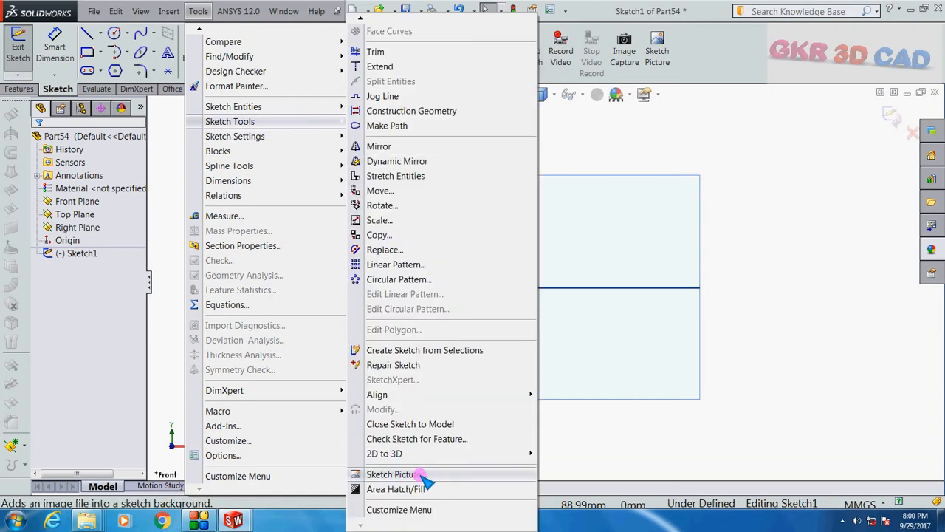
pyautogui.click(427, 480)
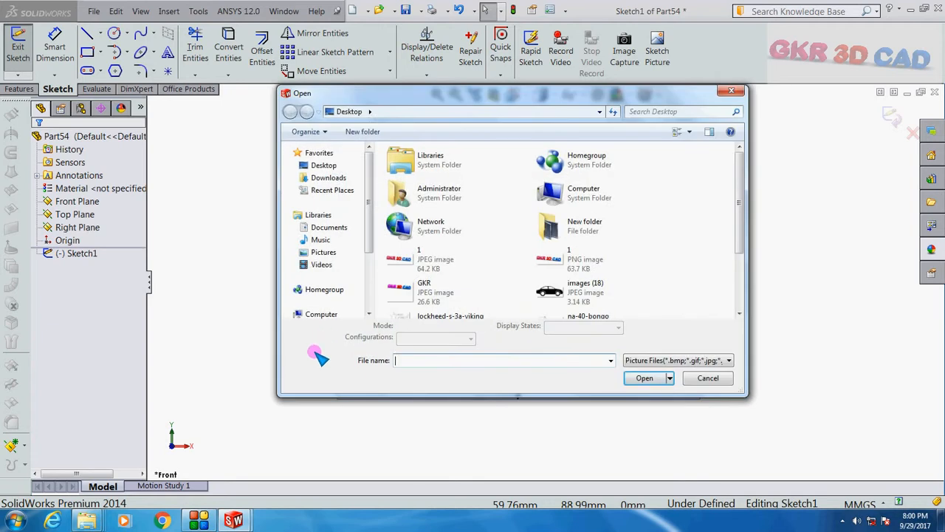
pyautogui.click(563, 293)
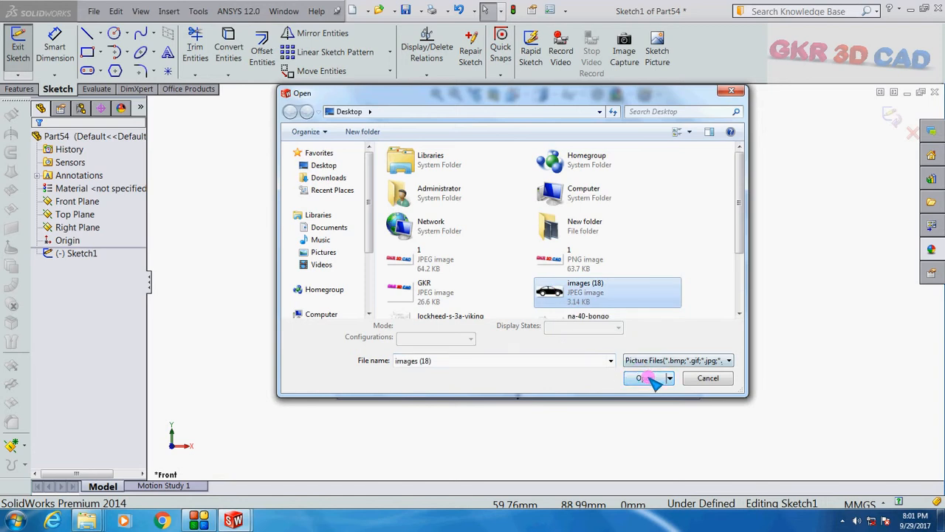
pyautogui.click(650, 379)
# Move the car picture to about X -123 mm, Y -22 mm so it lies roughly centred over the origin, and accept it
pyautogui.scroll(2, 549, 288)
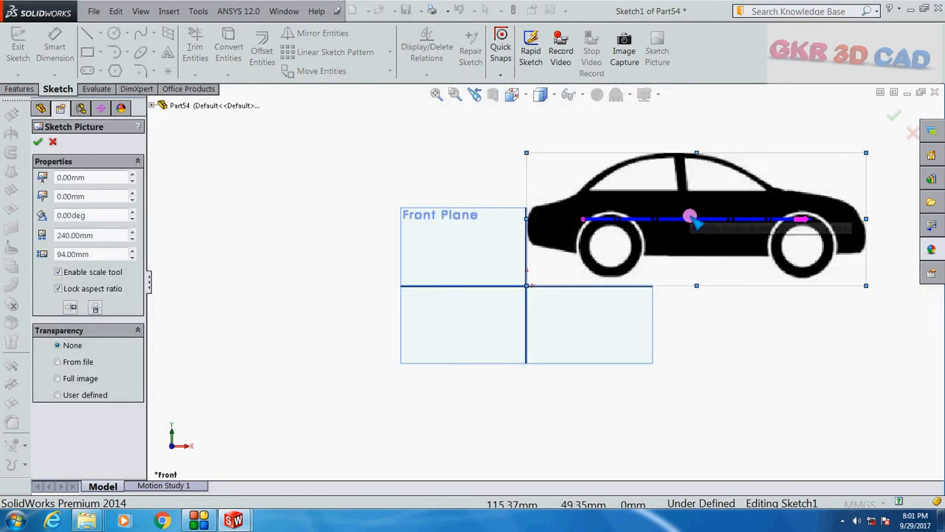
pyautogui.moveTo(689, 217)
pyautogui.mouseDown()
pyautogui.moveTo(536, 280)
pyautogui.moveTo(517, 243)
pyautogui.mouseUp()
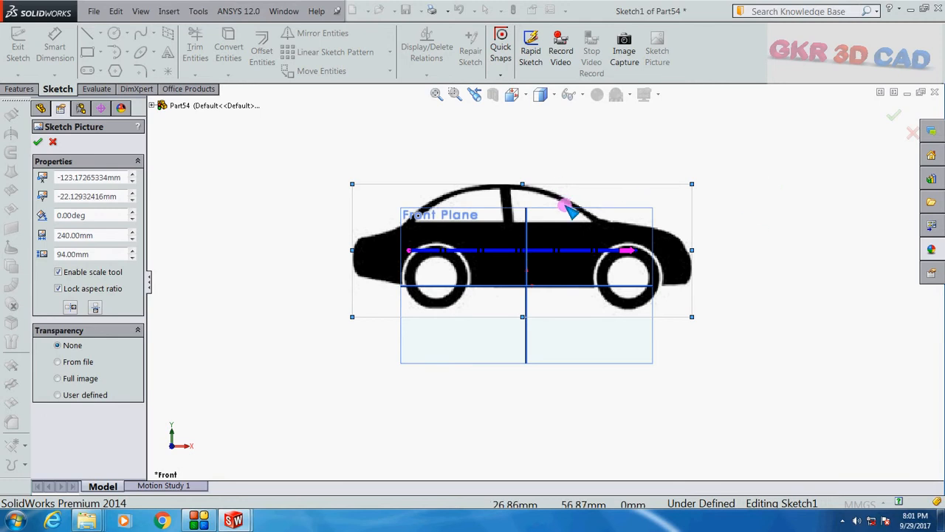
pyautogui.click(892, 116)
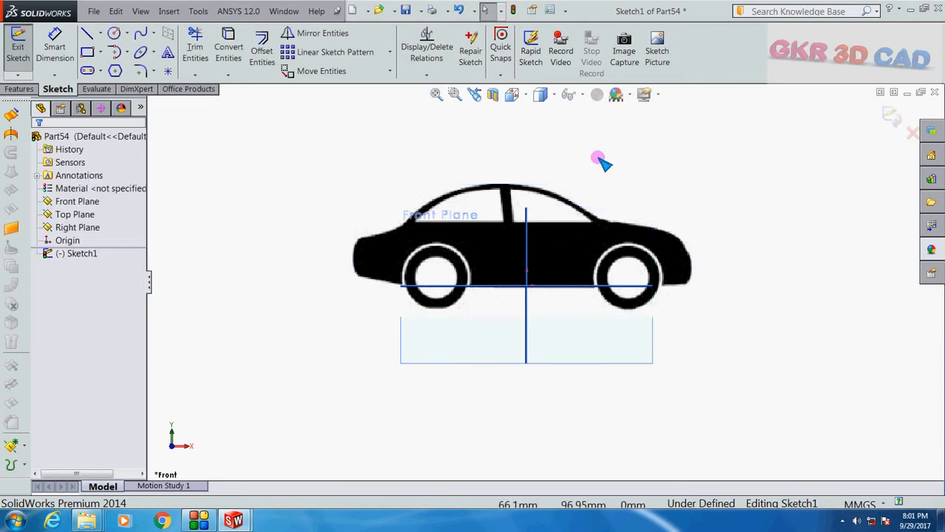
# Hide the reference planes so that only the car picture and the origin are displayed
pyautogui.scroll(-1, 578, 171)
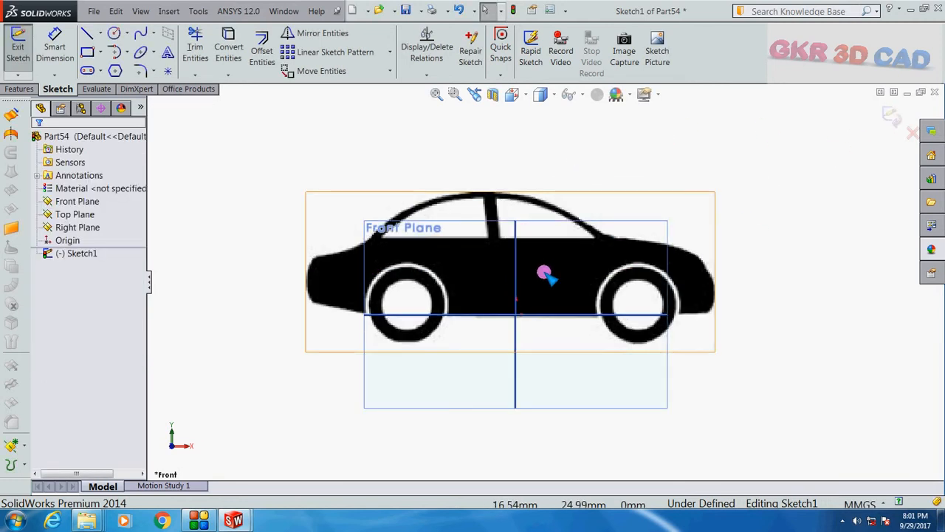
pyautogui.click(580, 95)
pyautogui.click(569, 113)
pyautogui.click(437, 150)
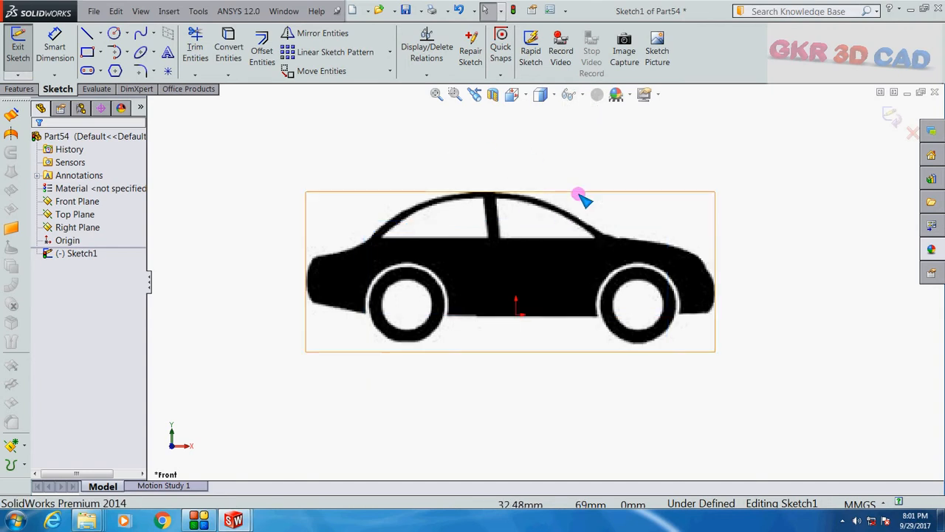
# Sketch a horizontal line about 87 mm long through the origin along the car's underside, between the two wheel arches
pyautogui.scroll(-2, 579, 193)
pyautogui.scroll(1, 551, 200)
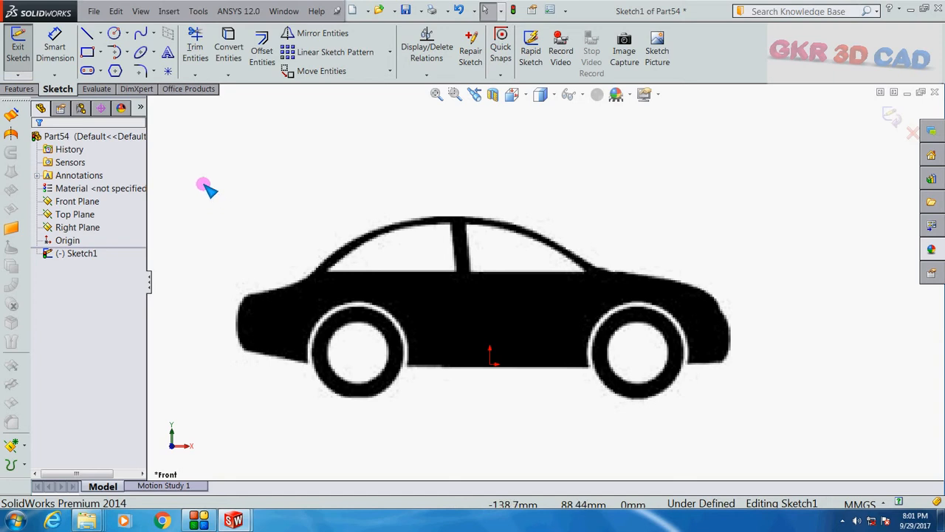
pyautogui.click(86, 34)
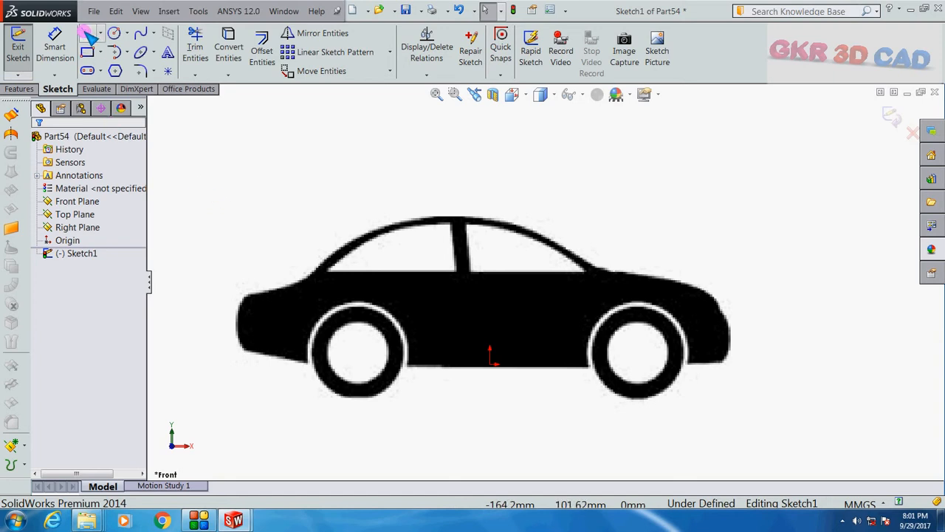
pyautogui.click(407, 367)
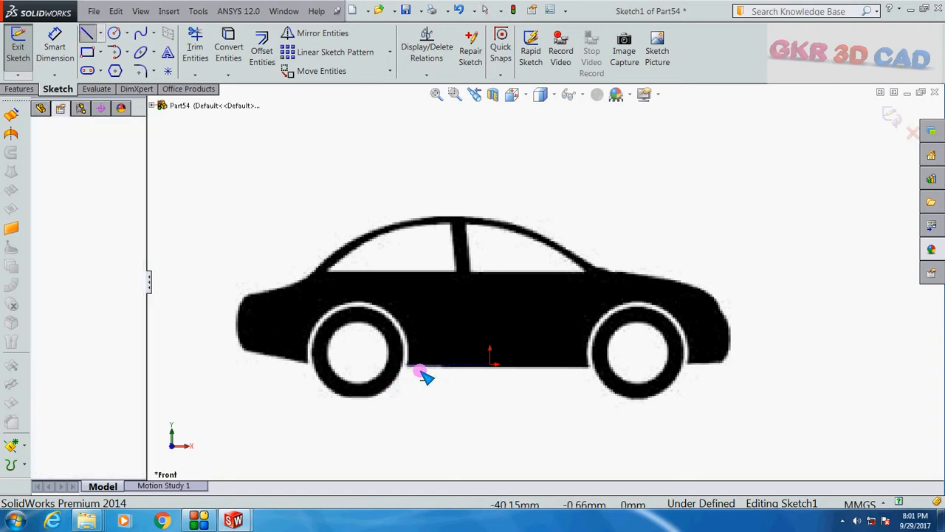
pyautogui.click(586, 364)
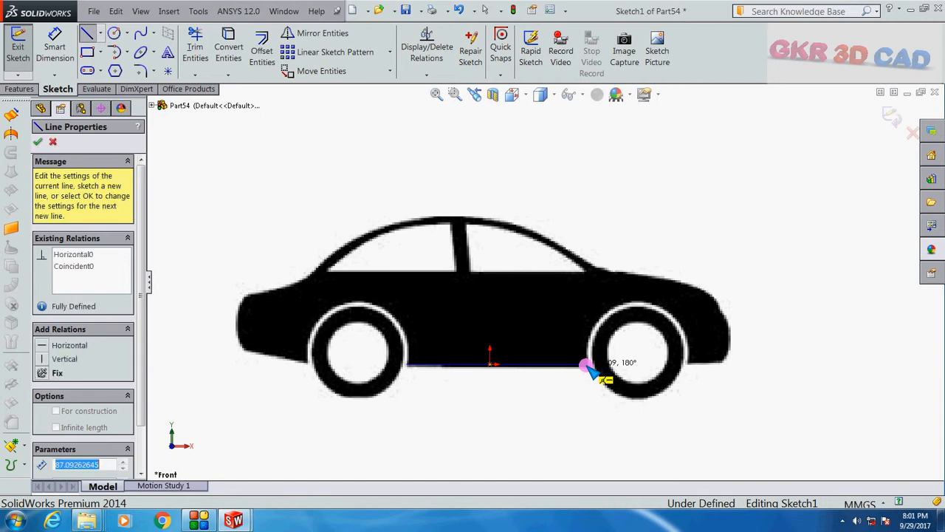
pyautogui.press('Escape')
# Trace the right wheel arch with a 3 Point Arc of about 25 mm radius, starting at the underside line's right end
pyautogui.scroll(-1, 640, 405)
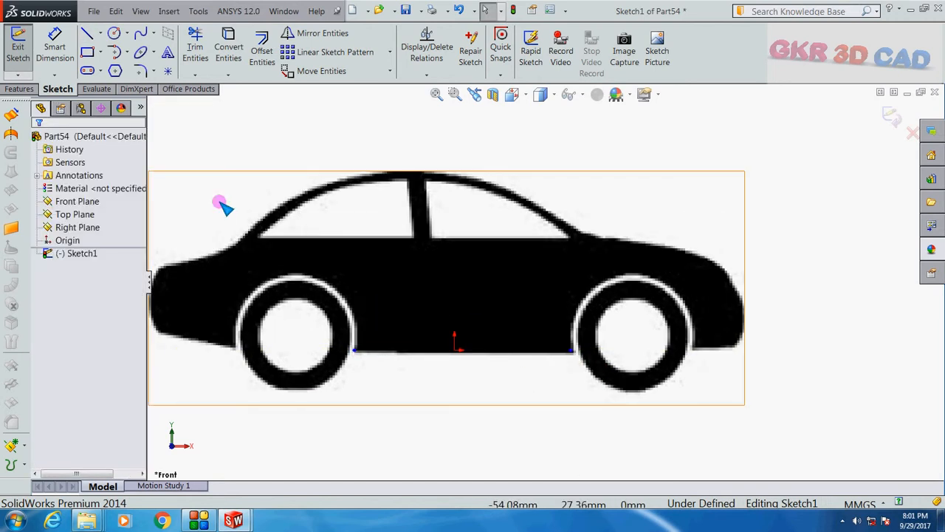
pyautogui.click(128, 52)
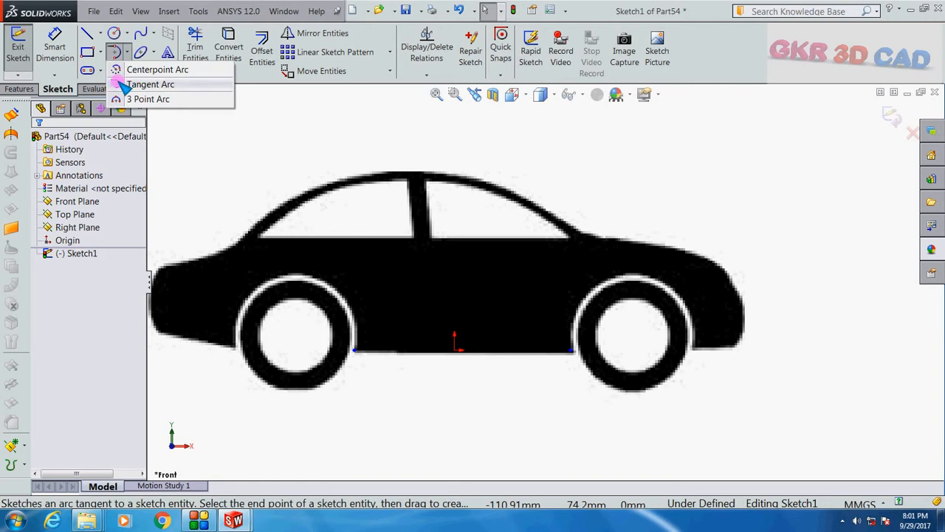
pyautogui.click(124, 99)
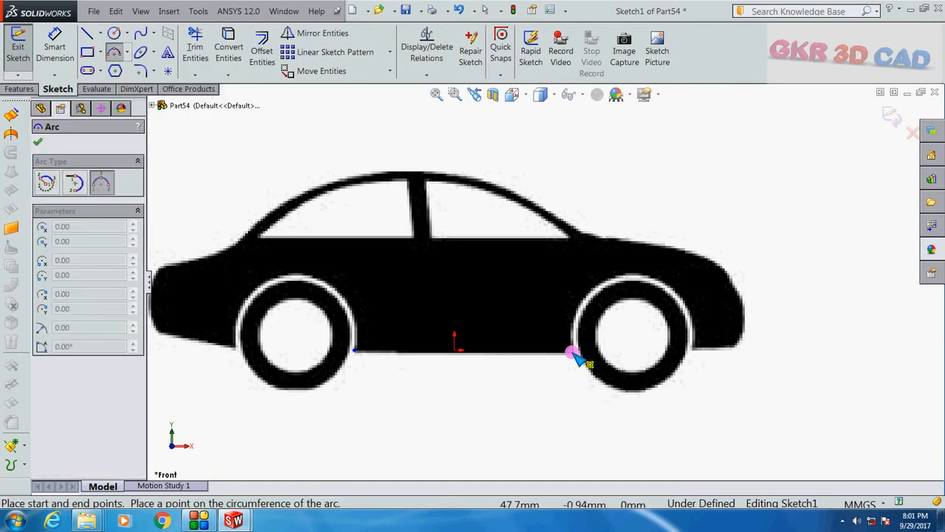
pyautogui.click(573, 351)
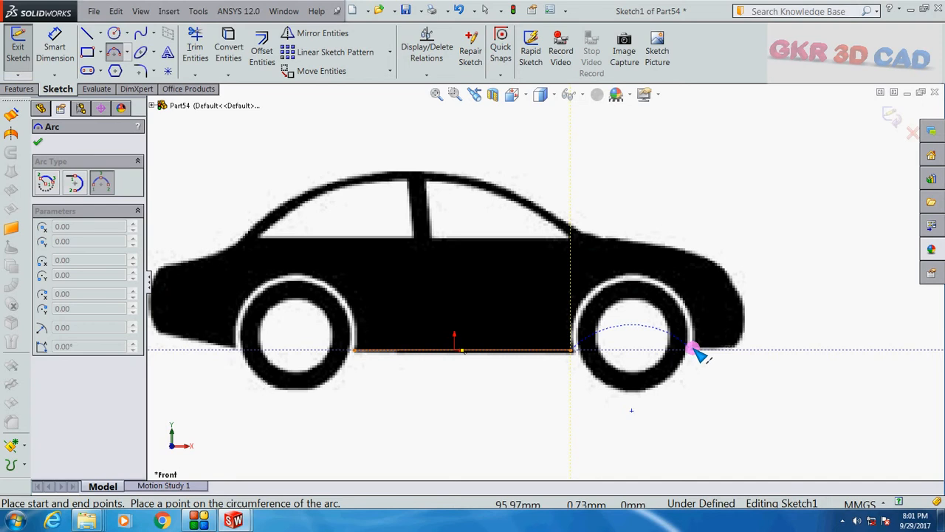
pyautogui.click(694, 350)
pyautogui.click(642, 278)
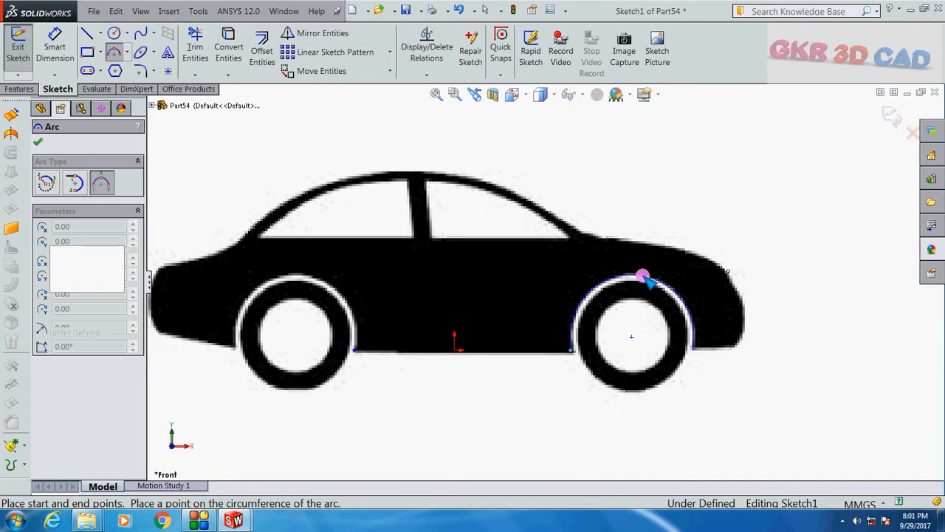
# Trace the left wheel arch with a 3 Point Arc ending at the underside line's left end
pyautogui.click(234, 346)
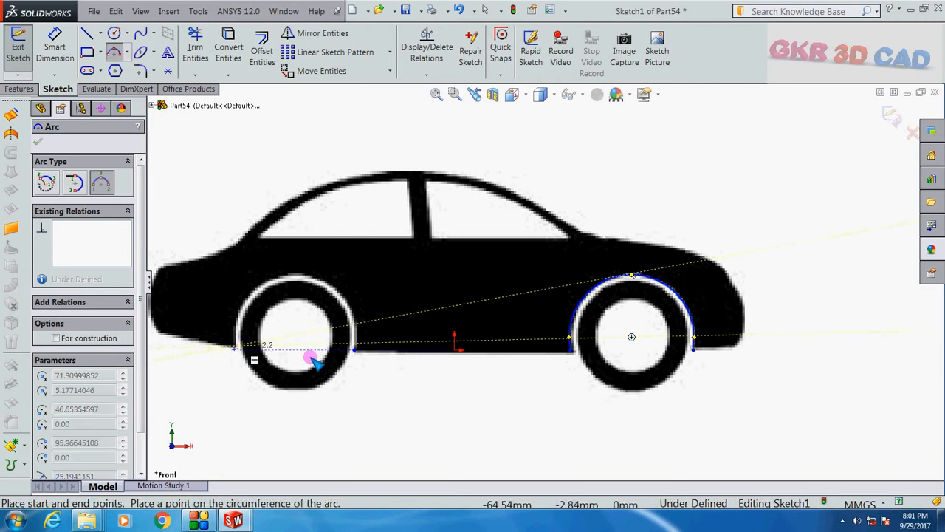
pyautogui.click(354, 350)
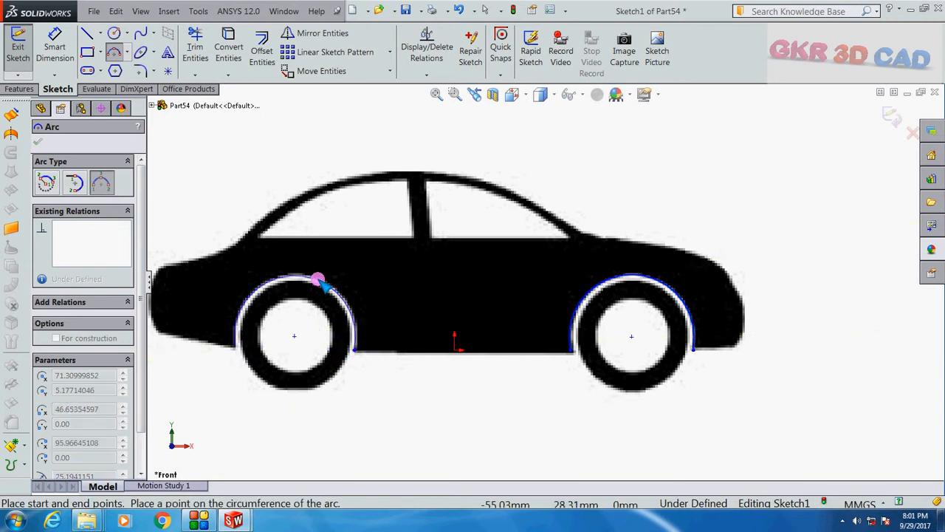
pyautogui.click(317, 281)
pyautogui.scroll(2, 370, 295)
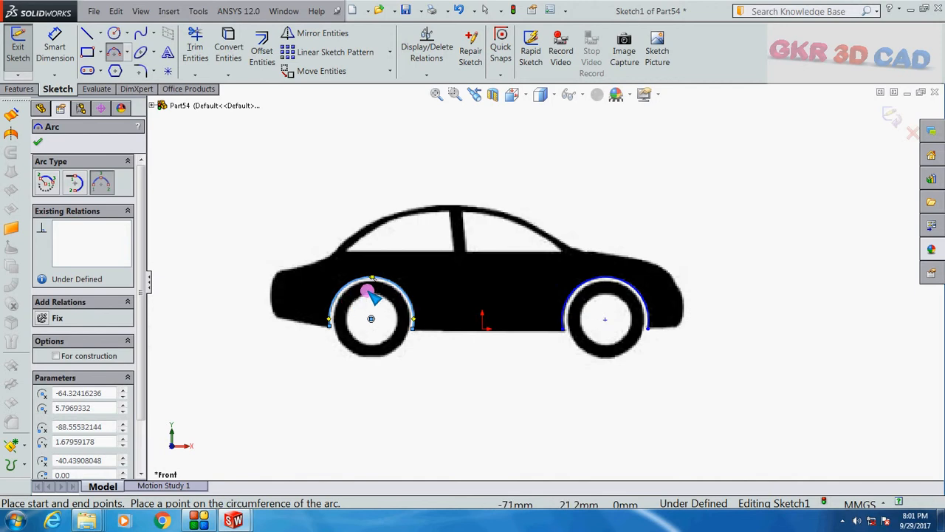
pyautogui.press('Escape')
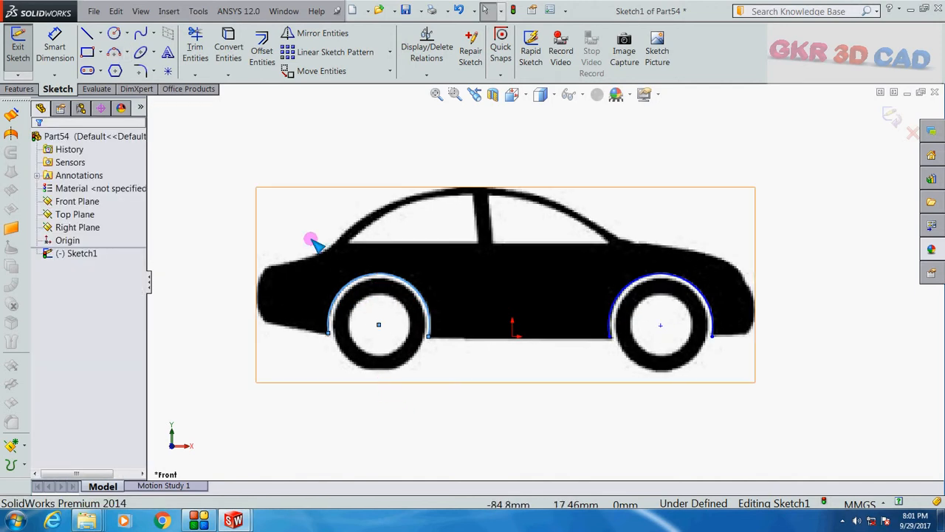
# Sketch two circles concentric with the left wheel arch, tracing the rim and the tyre's outer edge at about 22 mm radius
pyautogui.click(114, 34)
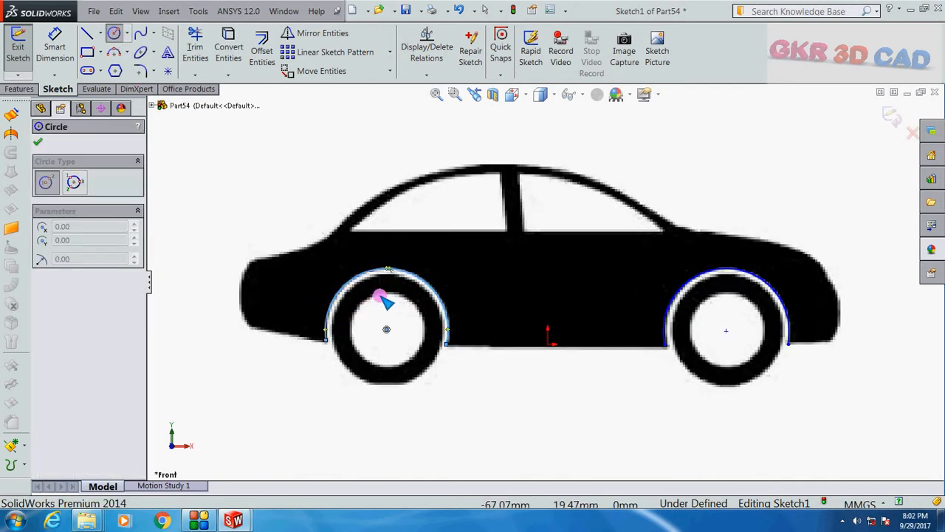
pyautogui.scroll(-2, 354, 302)
pyautogui.click(397, 336)
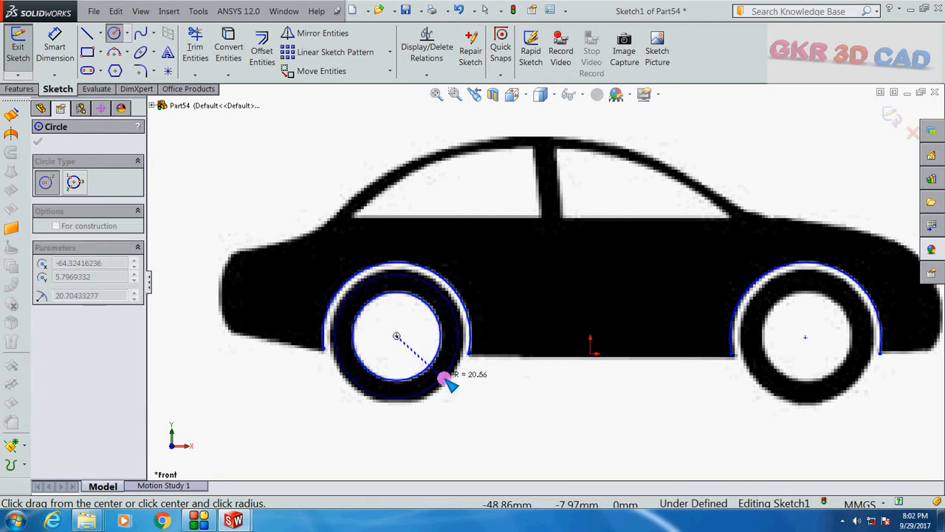
pyautogui.click(448, 381)
pyautogui.scroll(2, 738, 306)
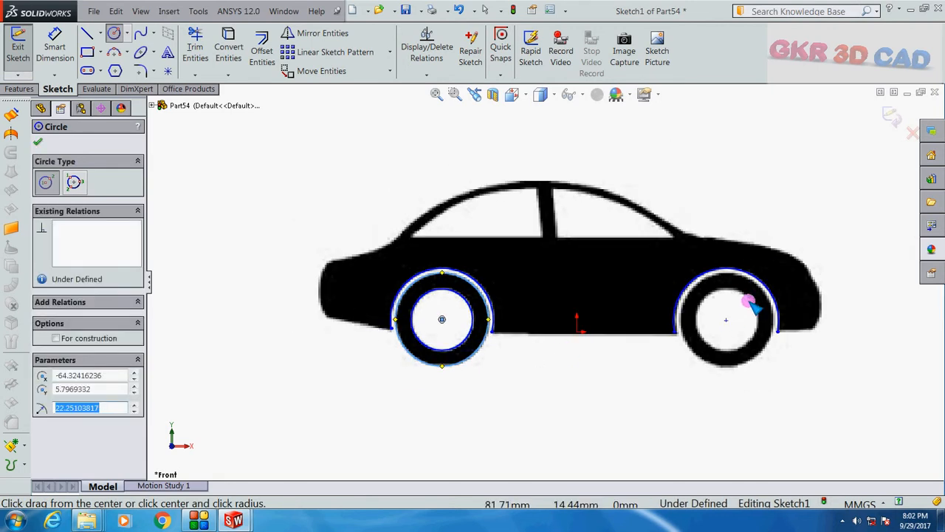
# Sketch two circles concentric with the right wheel arch, about 14.8 mm radius for the rim and 22.4 mm for the tyre
pyautogui.scroll(-2, 713, 336)
pyautogui.click(693, 327)
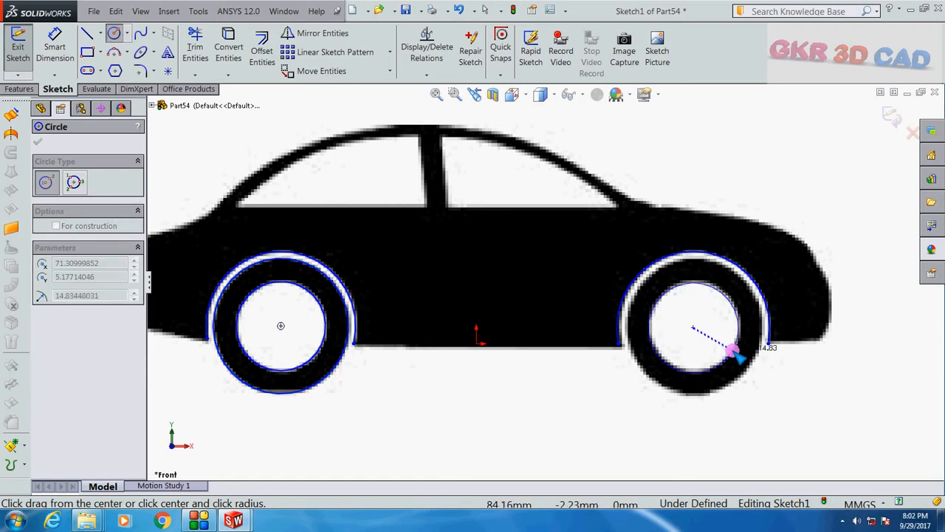
pyautogui.click(732, 350)
pyautogui.click(693, 327)
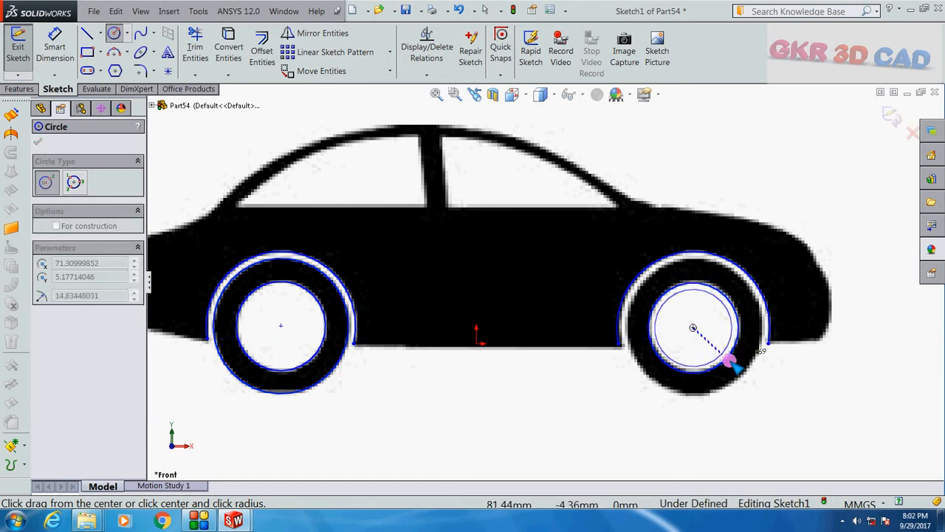
pyautogui.click(748, 374)
pyautogui.scroll(2, 768, 366)
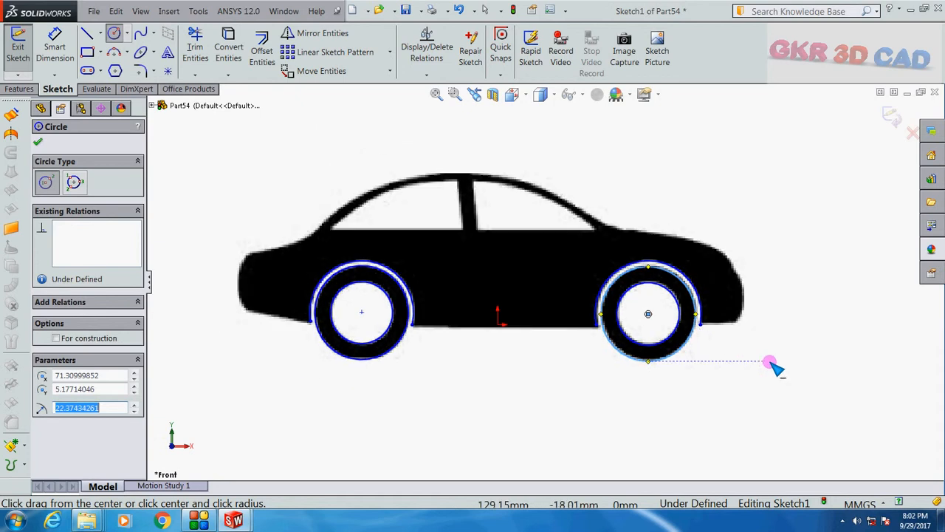
# Trace the left window's bottom edge and slanted pillar edge with two connected lines
pyautogui.click(87, 33)
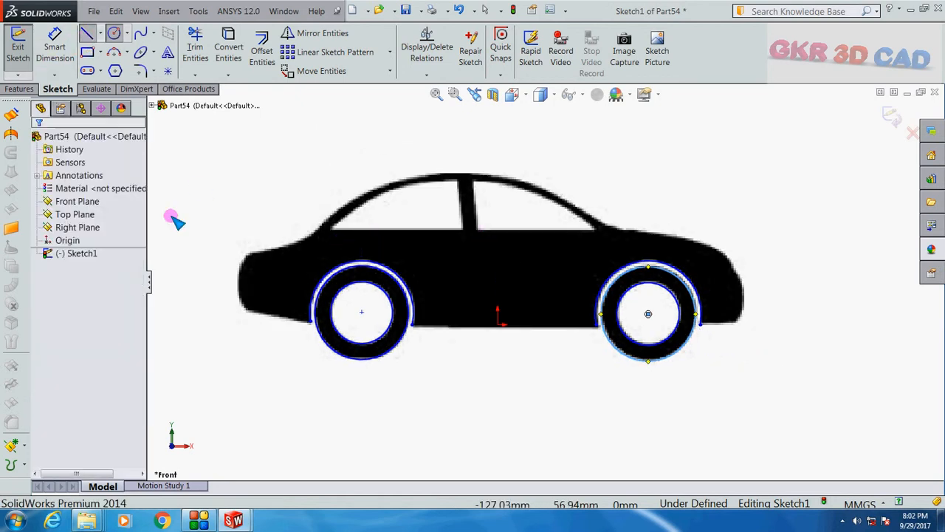
pyautogui.click(331, 229)
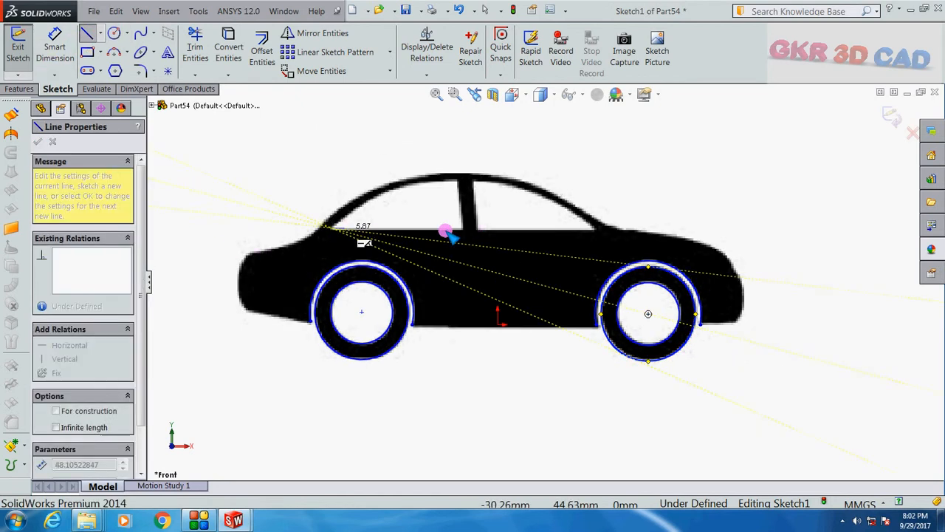
pyautogui.click(462, 229)
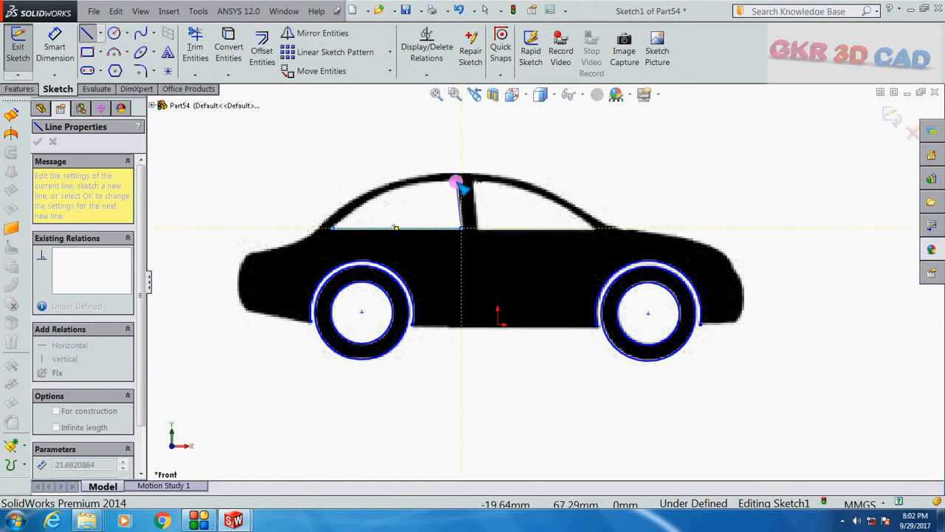
pyautogui.click(458, 181)
pyautogui.press('Escape')
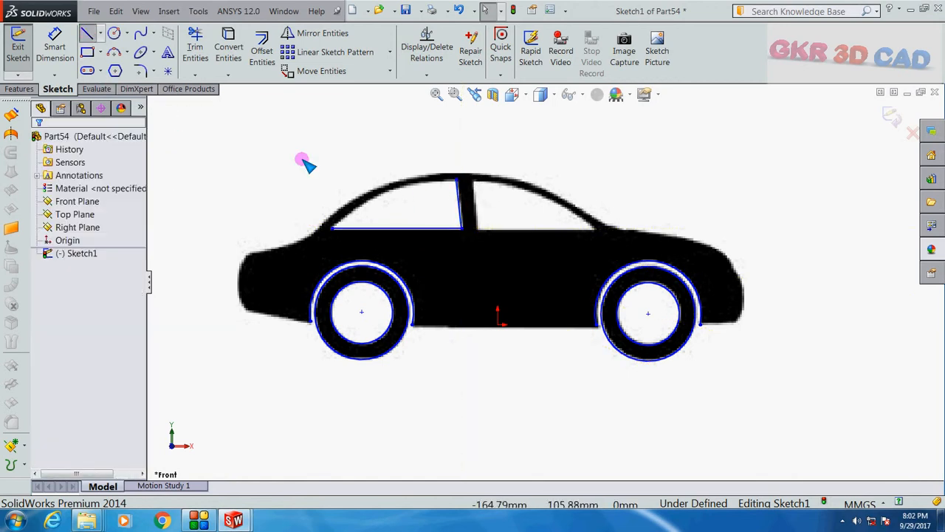
# Trace the right window's slanted pillar edge and bottom edge with two connected lines
pyautogui.scroll(3, 484, 199)
pyautogui.click(452, 187)
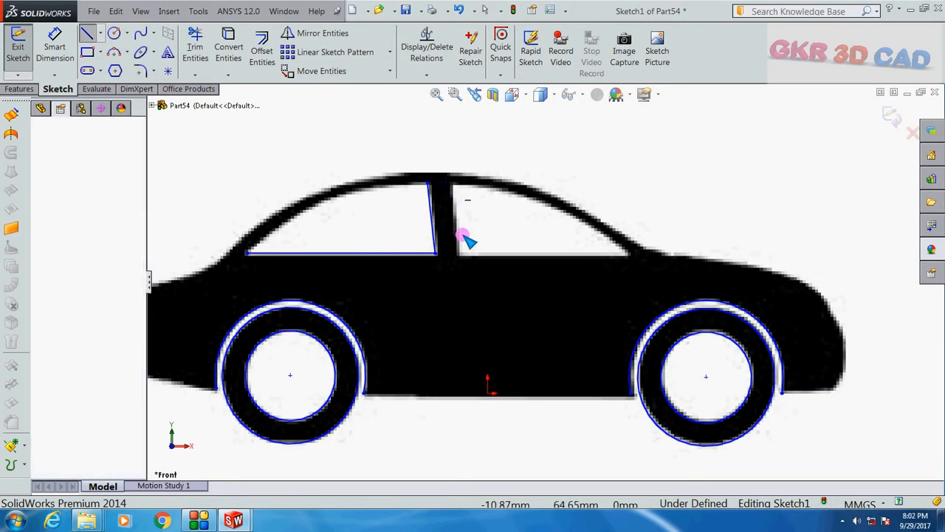
pyautogui.click(459, 255)
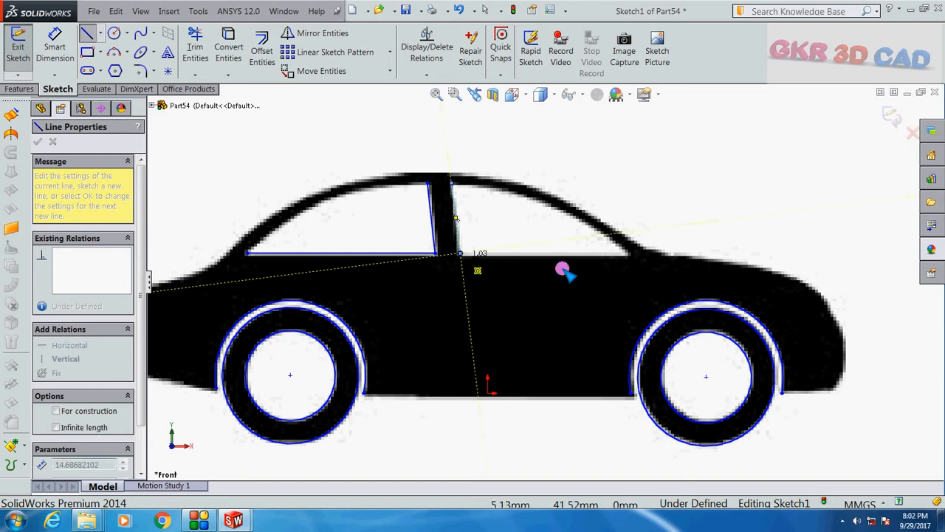
pyautogui.click(629, 256)
pyautogui.press('Escape')
pyautogui.scroll(1, 614, 281)
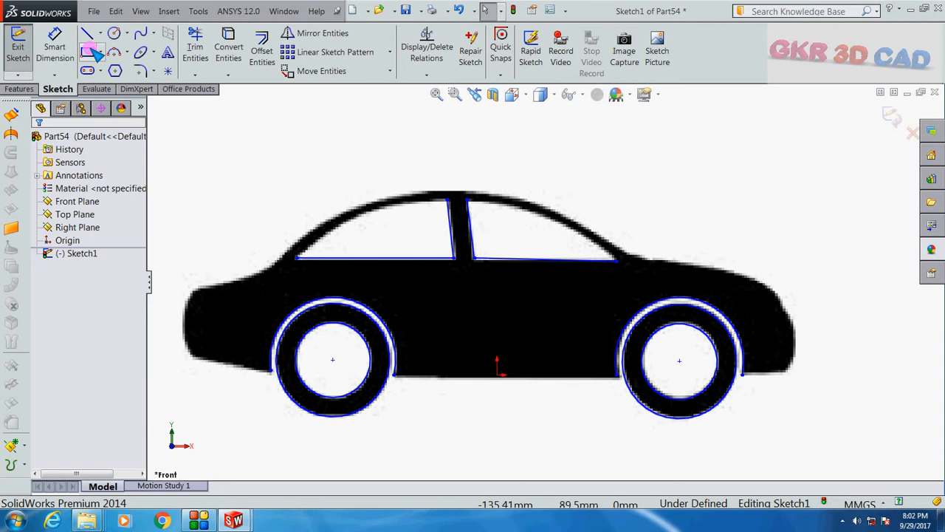
# Close the left window with a 3 Point Arc along its curved top edge, from the bottom edge's left end to the pillar's top
pyautogui.click(113, 52)
pyautogui.click(295, 257)
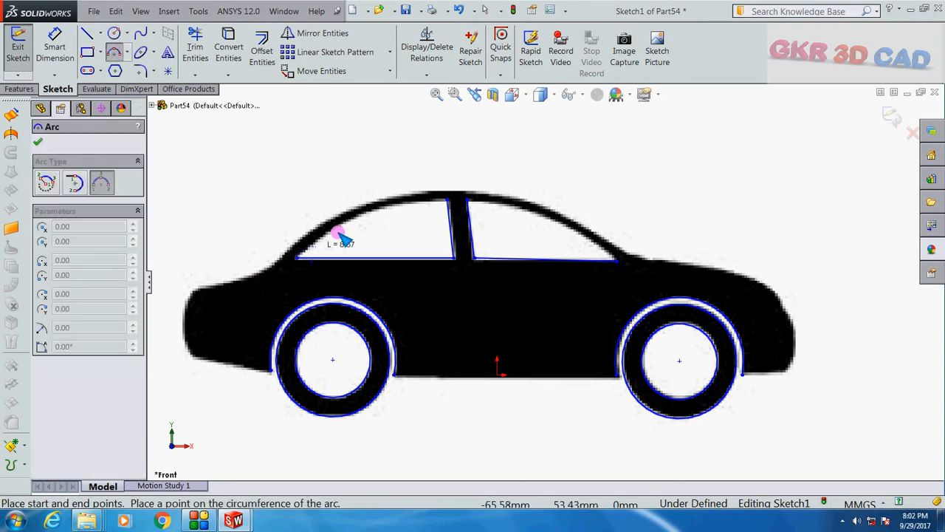
pyautogui.click(449, 199)
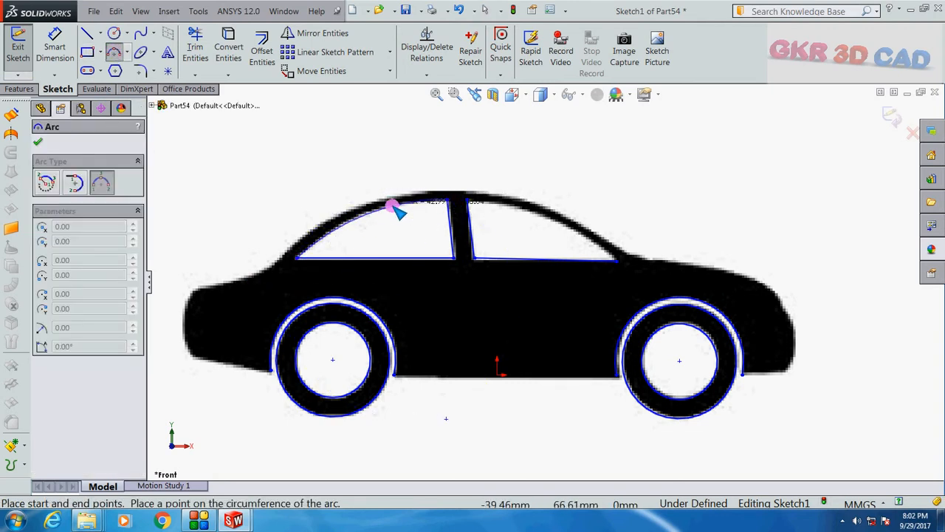
pyautogui.click(378, 214)
pyautogui.press('Escape')
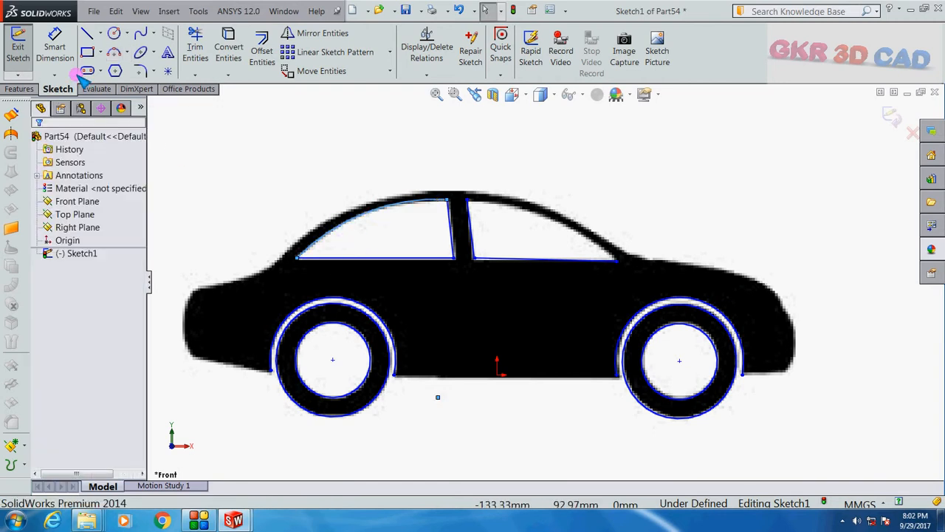
# Trace the first part of the right window's top edge from the pillar with a 3 Point Arc of about 52.7 mm radius
pyautogui.click(115, 52)
pyautogui.click(467, 199)
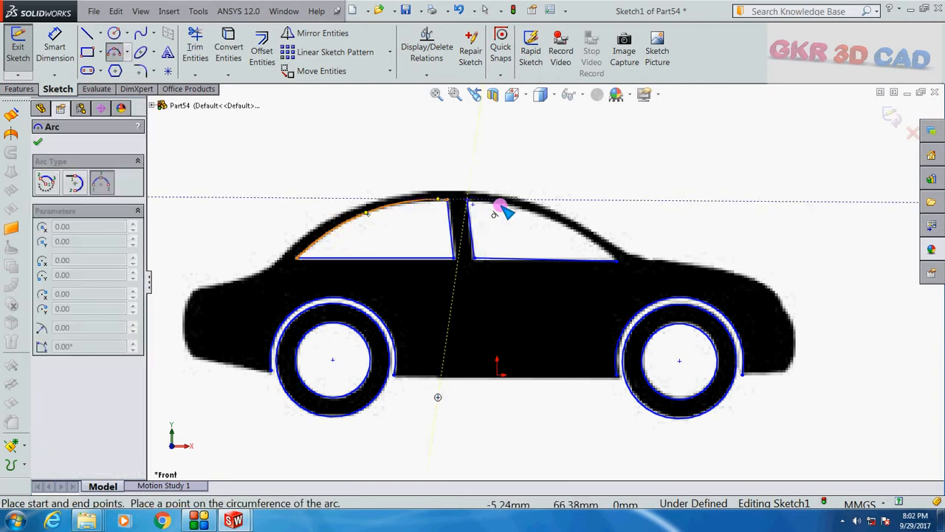
pyautogui.scroll(-5, 517, 209)
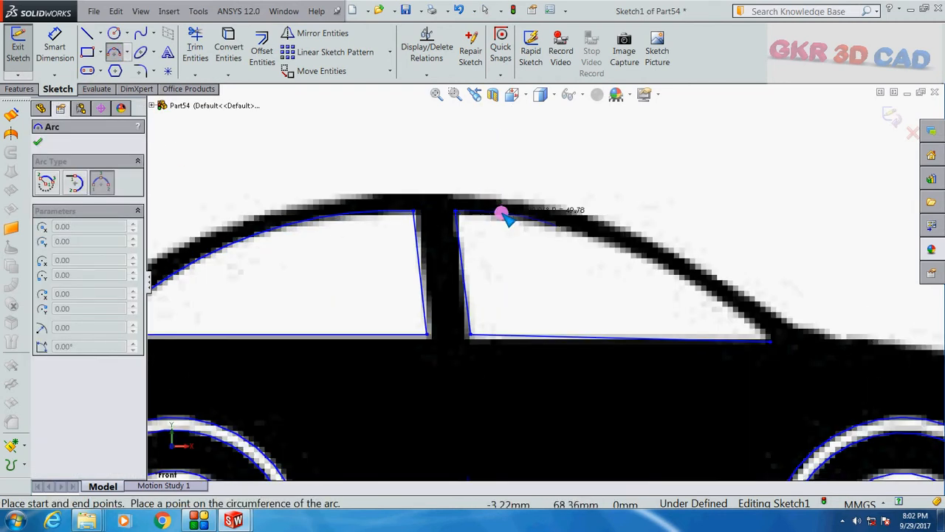
pyautogui.click(509, 219)
pyautogui.scroll(5, 509, 220)
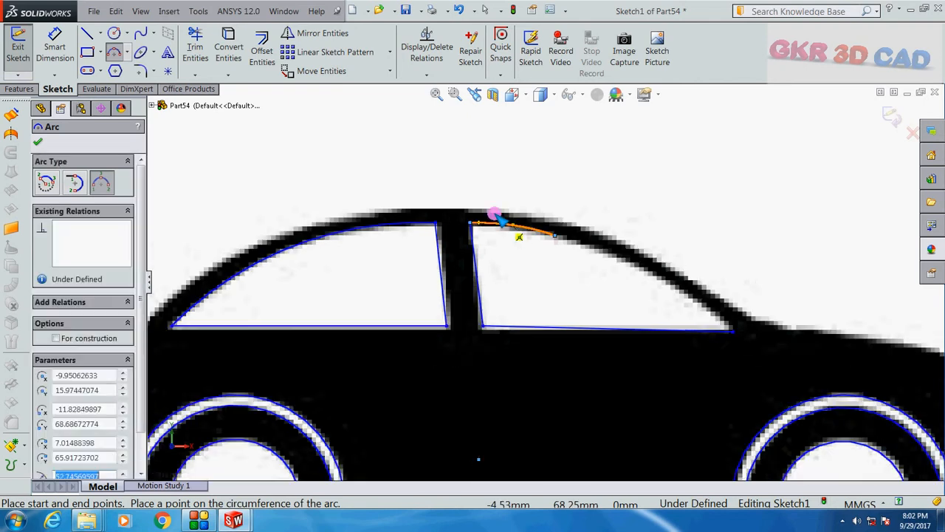
pyautogui.press('Escape')
# Close the right window with a second 3 Point Arc from the first arc's end to the bottom edge's right end
pyautogui.click(114, 51)
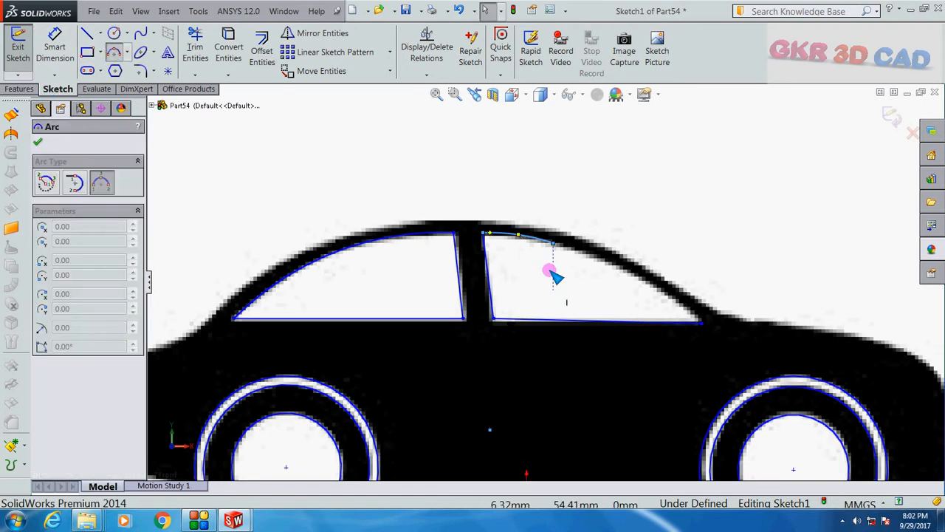
pyautogui.click(557, 248)
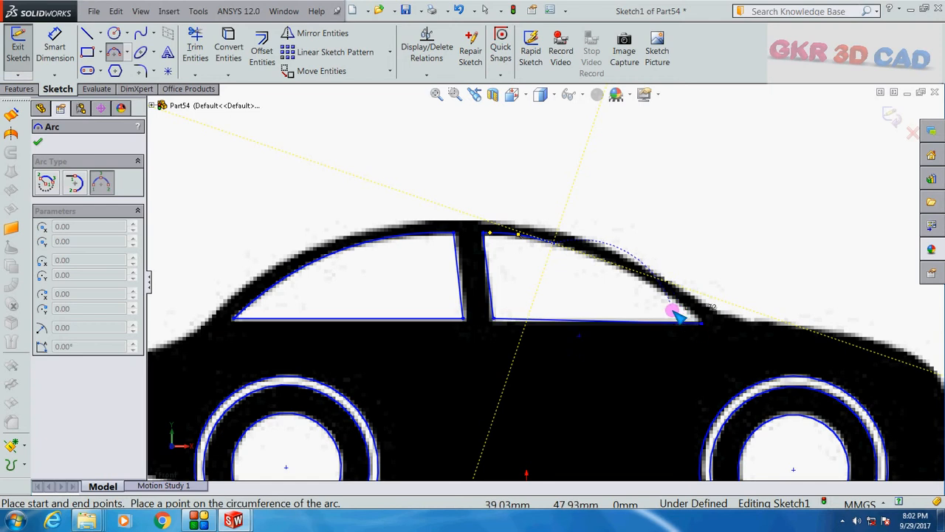
pyautogui.click(700, 323)
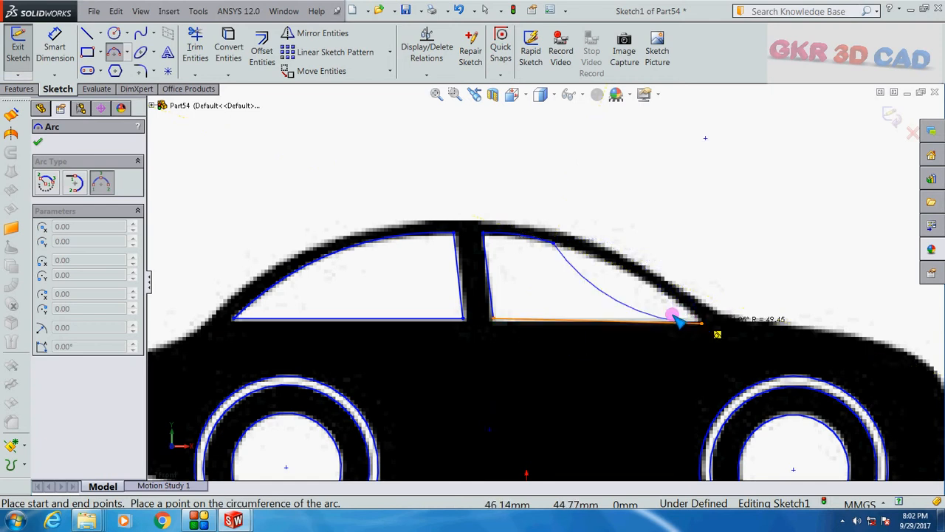
pyautogui.click(624, 270)
pyautogui.press('Escape')
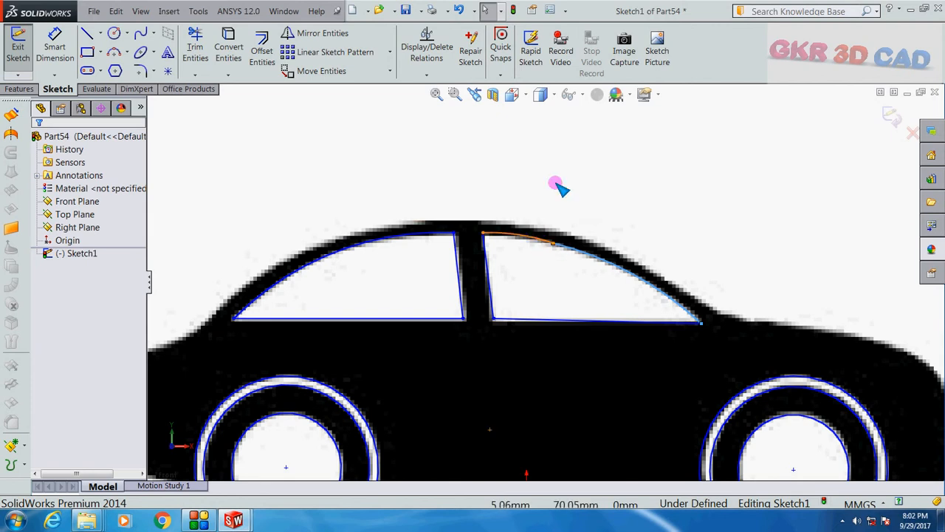
pyautogui.press('f')
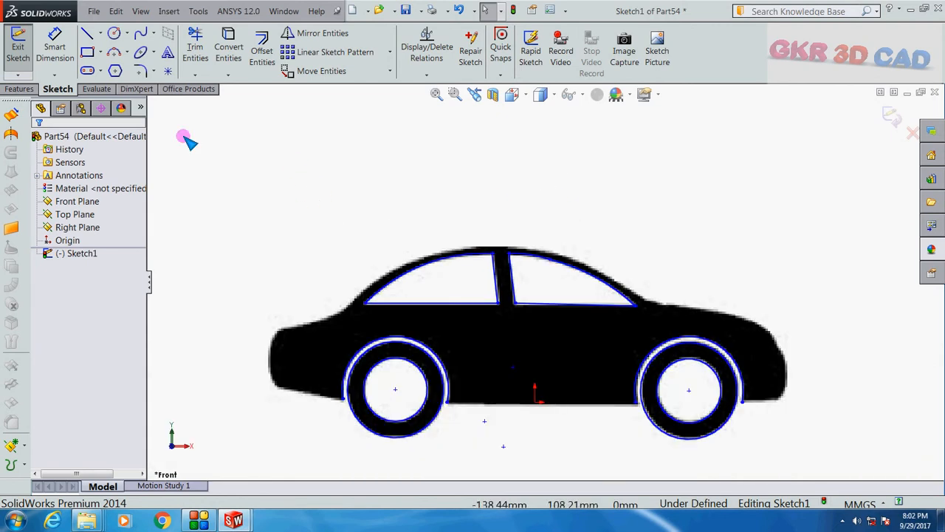
# Trace the car's left end with a 3 Point Arc and move its lower endpoint onto the body's lower corner
pyautogui.click(113, 52)
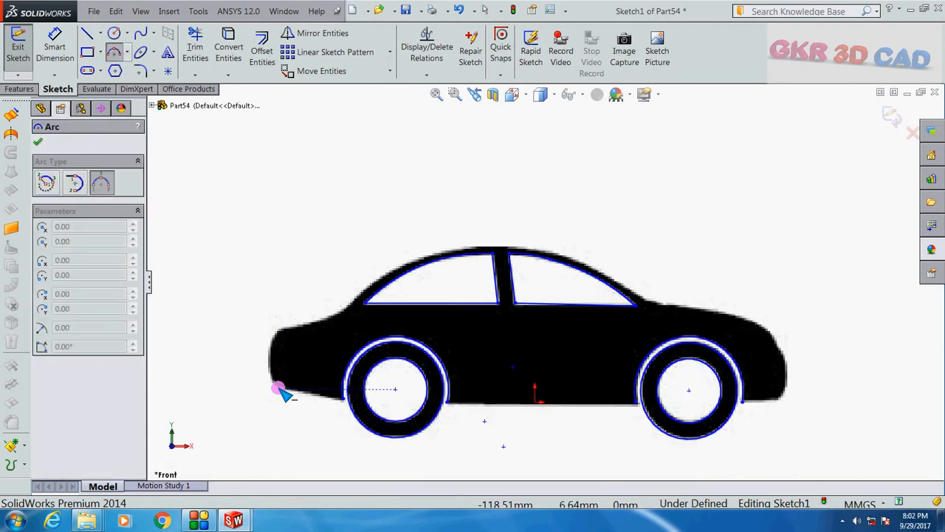
pyautogui.click(277, 330)
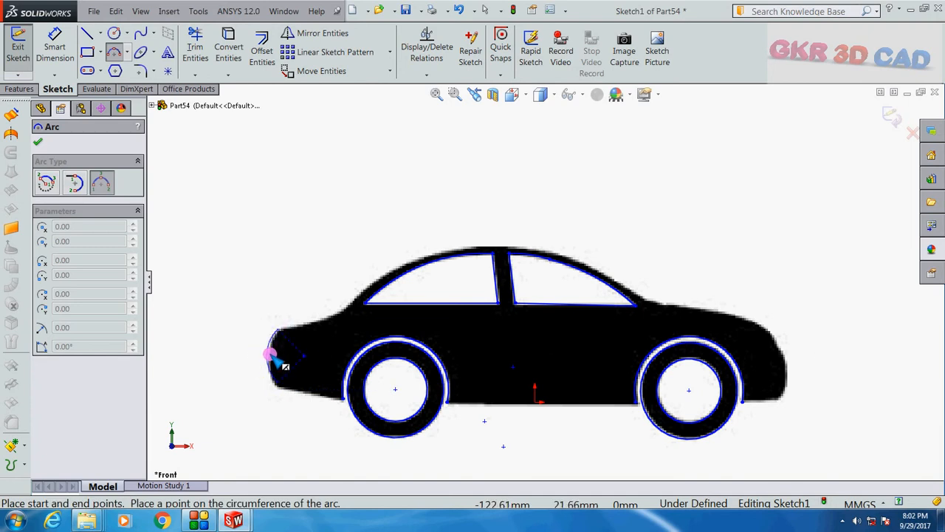
pyautogui.scroll(-3, 275, 358)
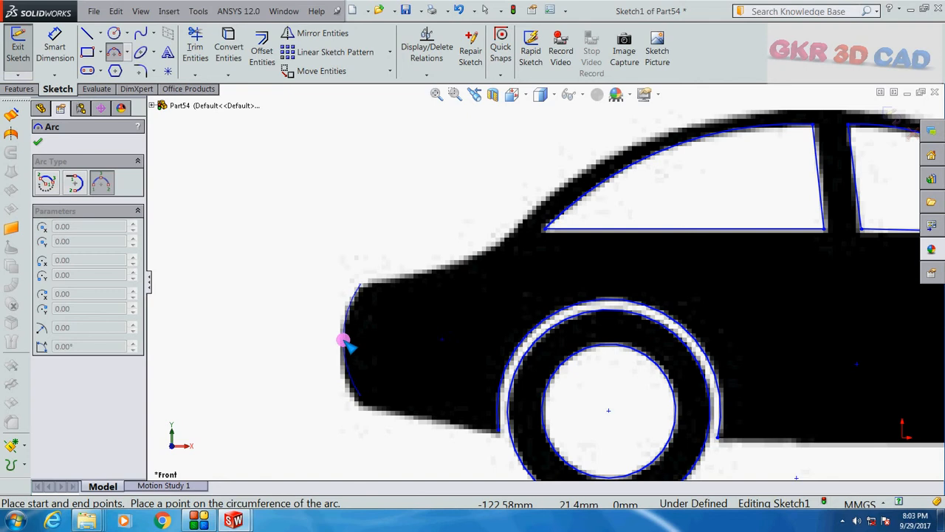
pyautogui.click(343, 340)
pyautogui.press('Escape')
pyautogui.moveTo(361, 396)
pyautogui.mouseDown()
pyautogui.moveTo(371, 426)
pyautogui.moveTo(362, 404)
pyautogui.mouseUp()
pyautogui.click(266, 271)
pyautogui.scroll(2, 267, 271)
pyautogui.scroll(-1, 550, 458)
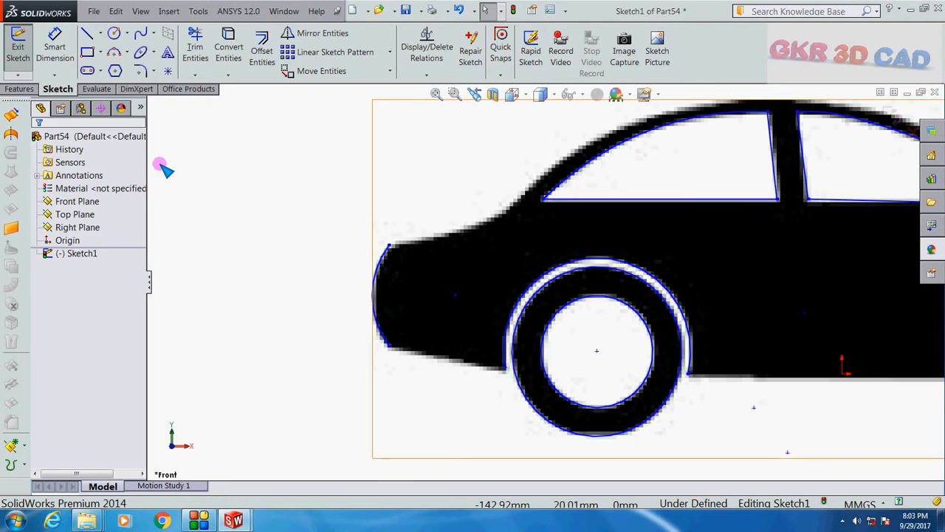
# Draw a line along the body's lower edge from the left end arc to the left wheel arch
pyautogui.click(86, 33)
pyautogui.click(387, 345)
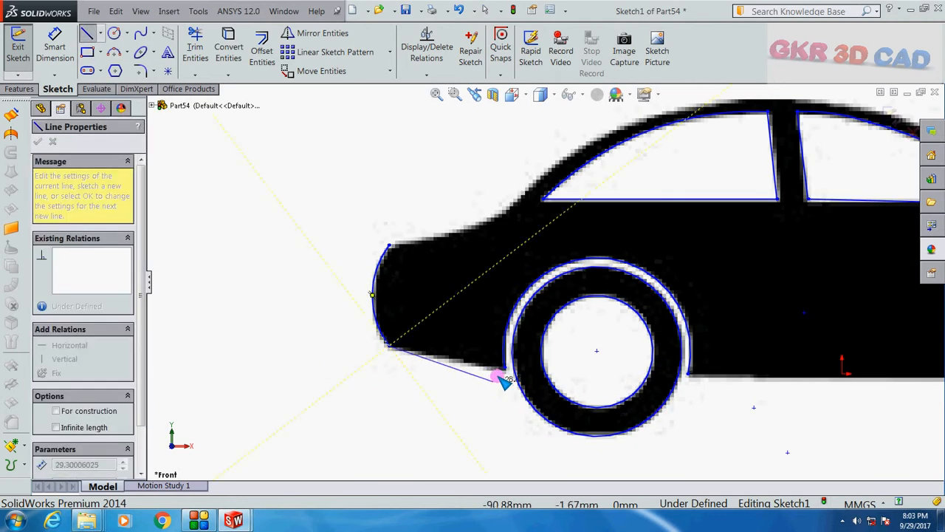
pyautogui.click(505, 367)
pyautogui.press('Escape')
pyautogui.scroll(3, 364, 393)
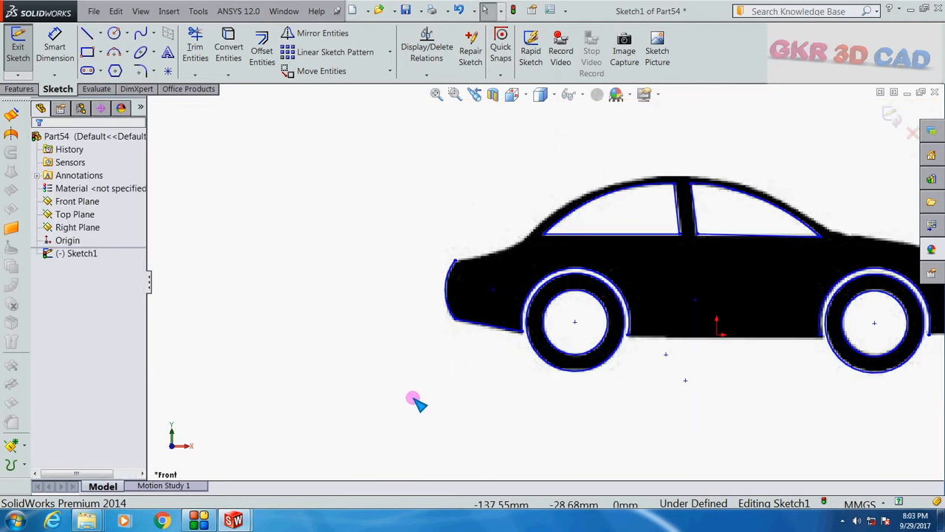
pyautogui.scroll(2, 770, 305)
pyautogui.scroll(1, 686, 302)
pyautogui.scroll(-1, 832, 296)
pyautogui.scroll(-1, 832, 295)
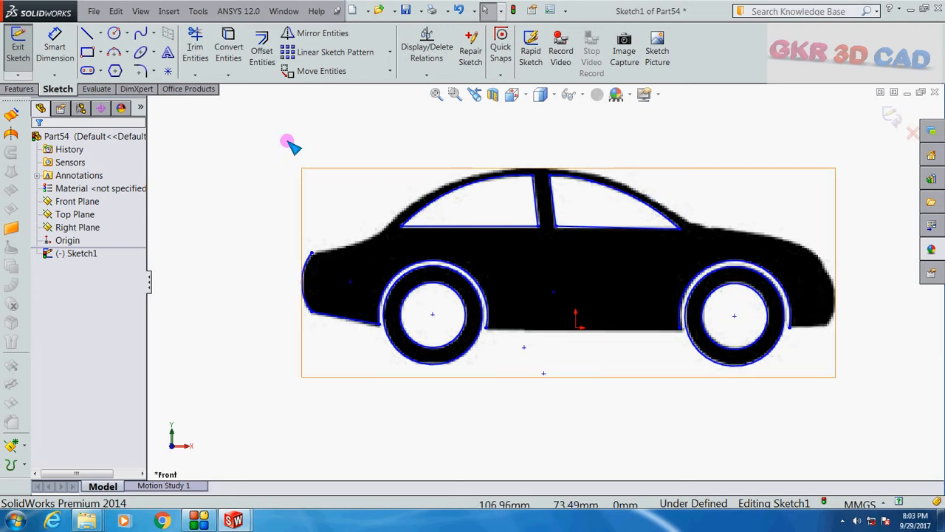
# Trace the car's rounded right end with a 3 Point Arc of about 26.6 mm radius, ending at the body's lower corner
pyautogui.click(114, 52)
pyautogui.scroll(-2, 810, 277)
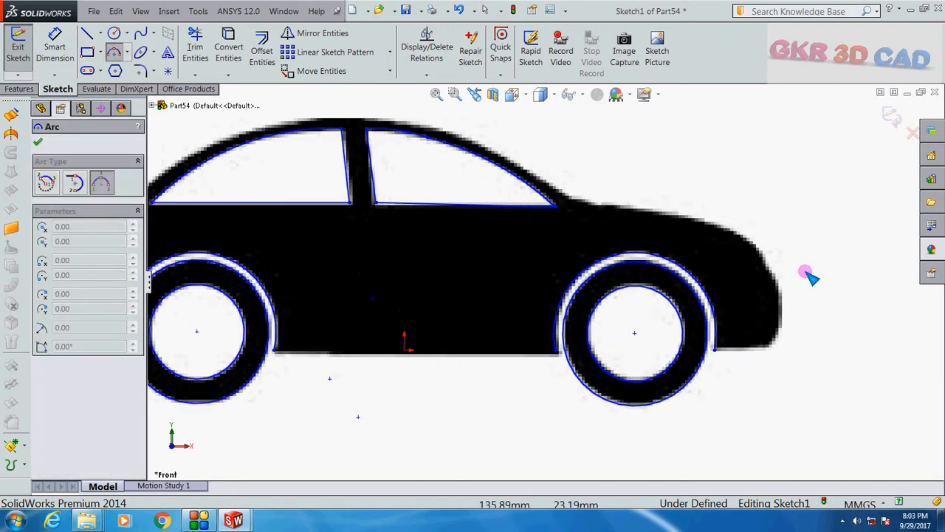
pyautogui.click(715, 349)
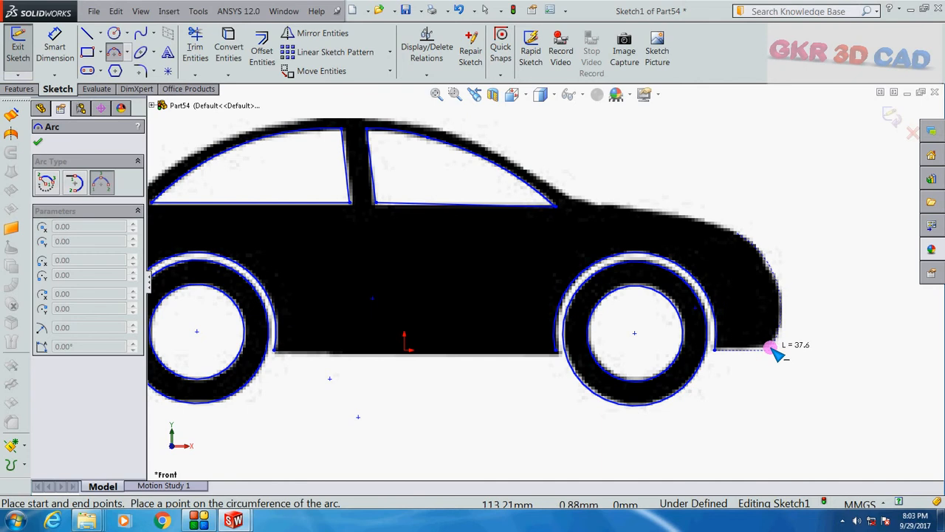
pyautogui.click(770, 348)
pyautogui.click(779, 279)
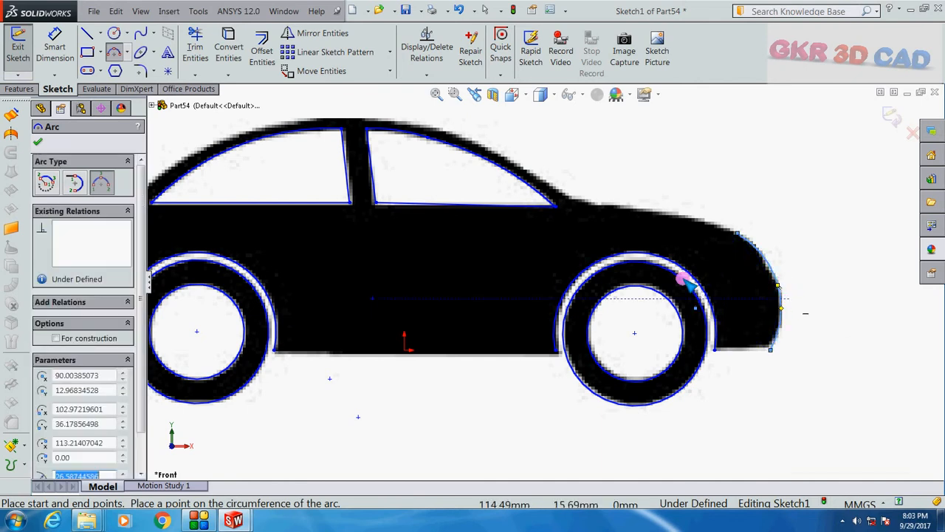
pyautogui.press('Escape')
# Draw a horizontal line about 17 mm long from the right wheel arch to the right end arc's lower endpoint
pyautogui.click(86, 33)
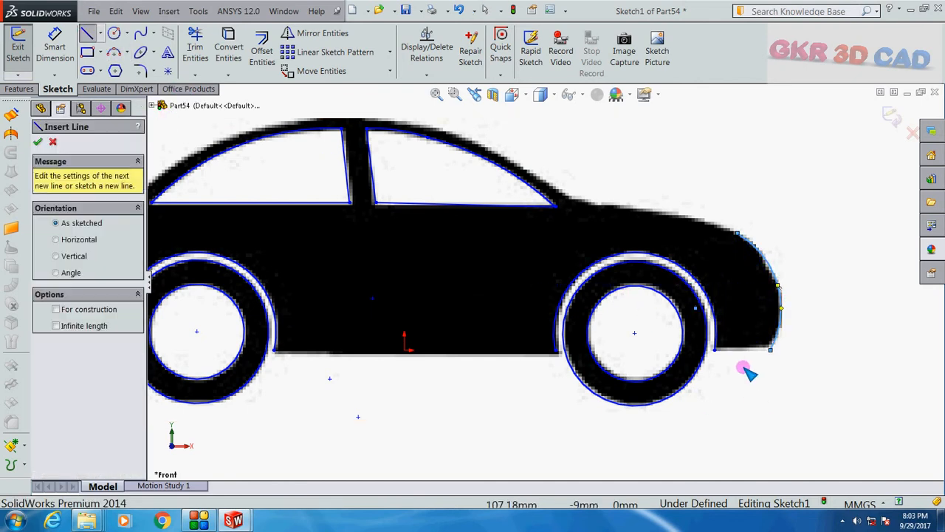
pyautogui.click(715, 349)
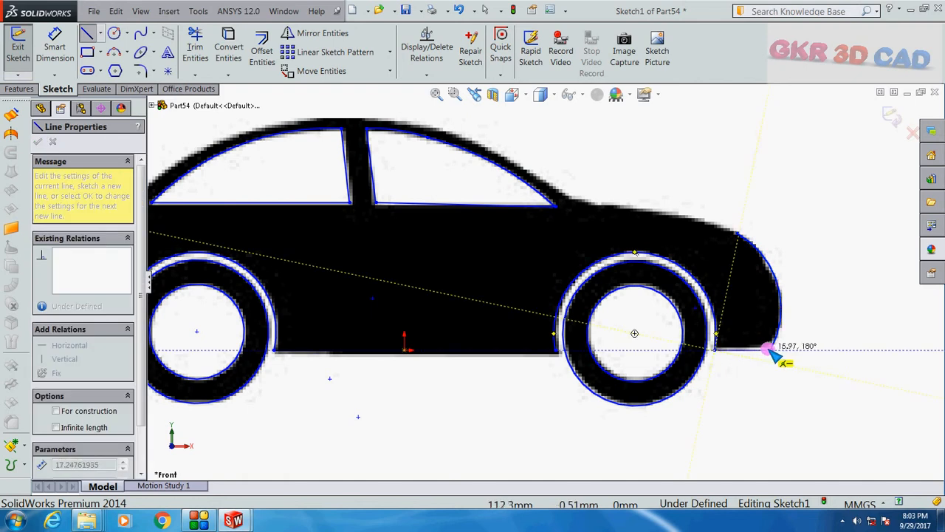
pyautogui.click(770, 349)
pyautogui.press('Escape')
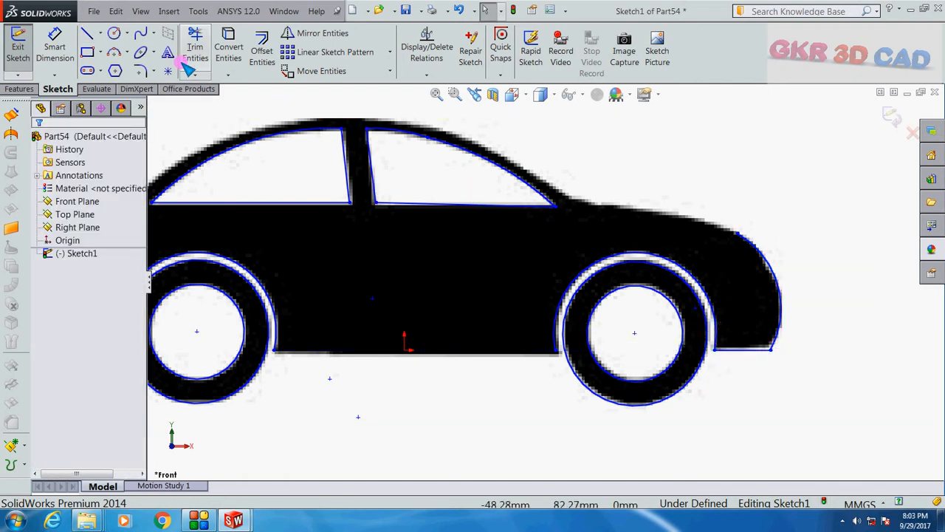
# Trace the hood with a 3 Point Arc of about 173 mm radius from the windshield base to the right end arc
pyautogui.click(116, 52)
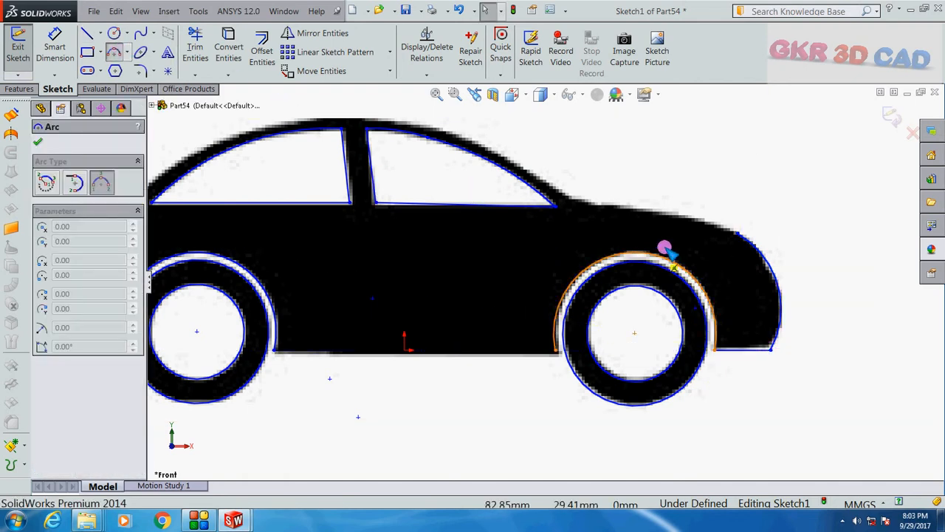
pyautogui.click(574, 202)
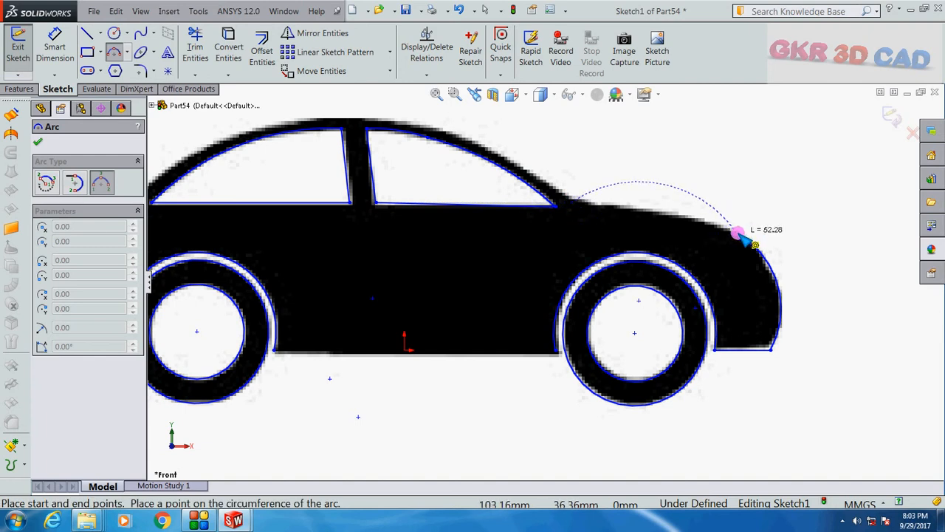
pyautogui.click(659, 213)
pyautogui.scroll(3, 546, 281)
pyautogui.scroll(-2, 169, 214)
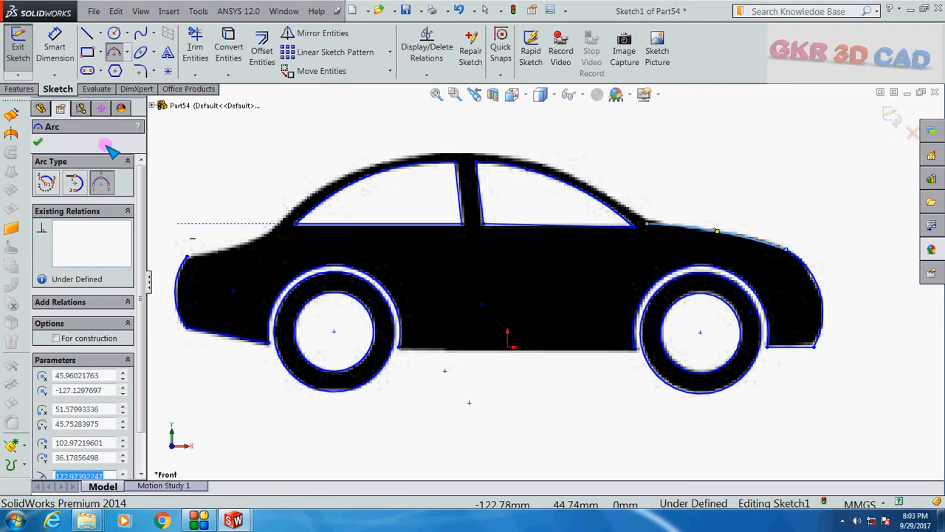
# Trace the left deck and the left half of the roof with two connected 3 Point Arcs, ending at the roof's top
pyautogui.click(191, 257)
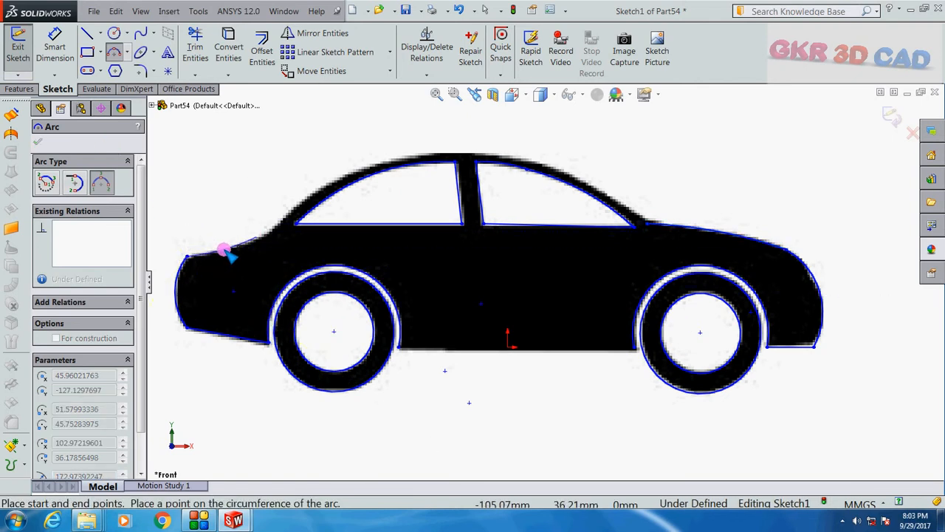
pyautogui.click(223, 251)
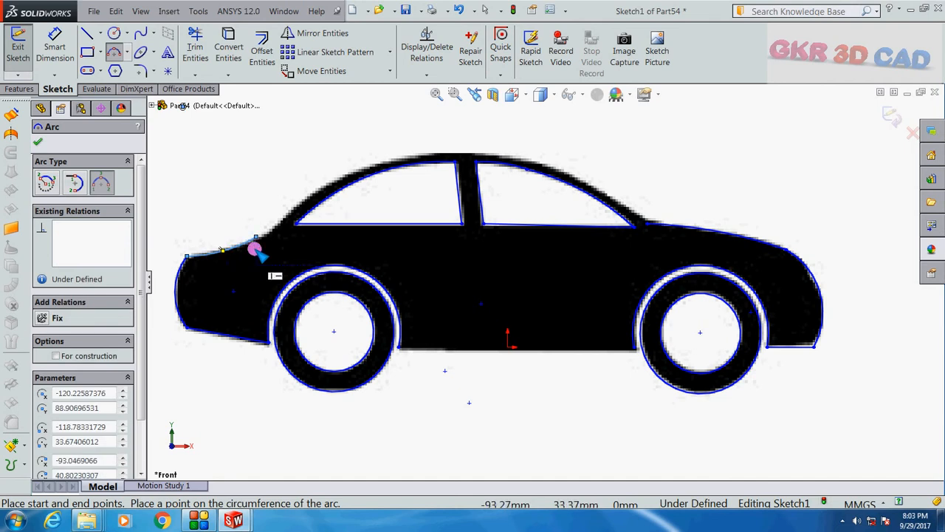
pyautogui.click(255, 239)
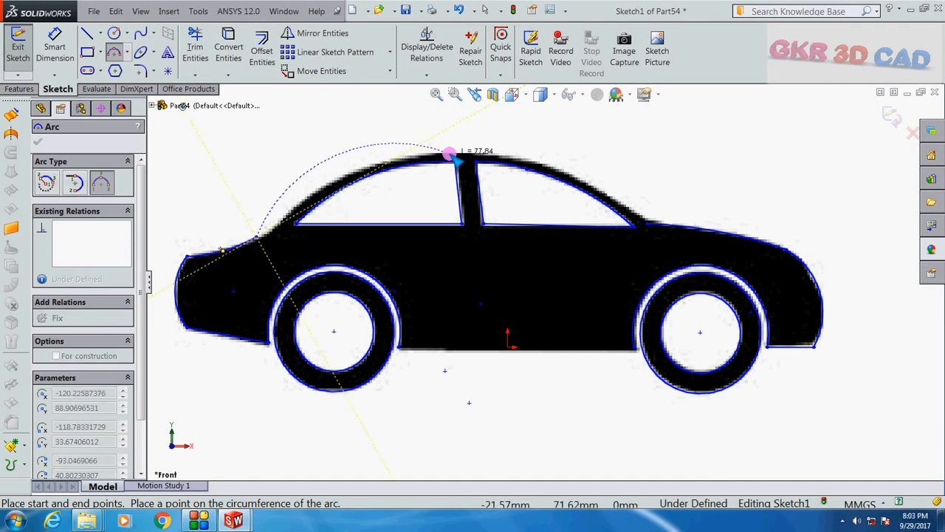
pyautogui.click(446, 153)
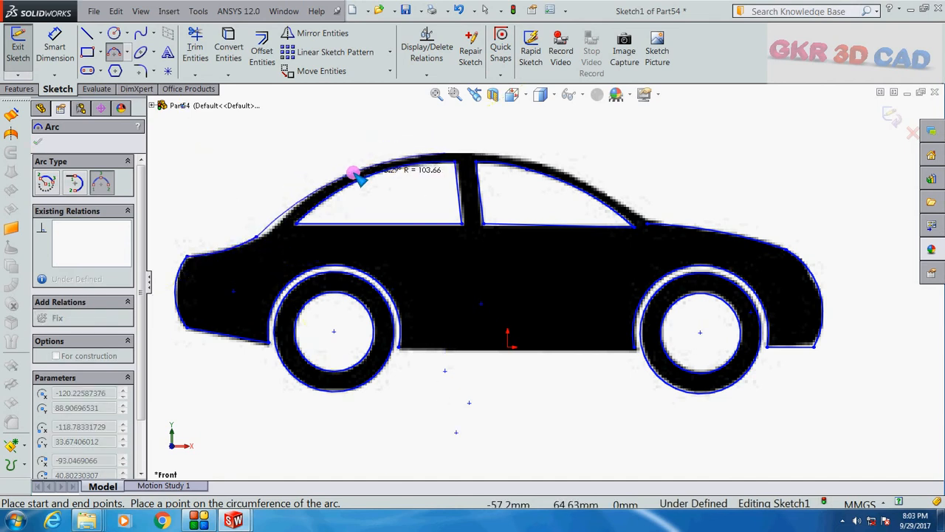
pyautogui.click(350, 171)
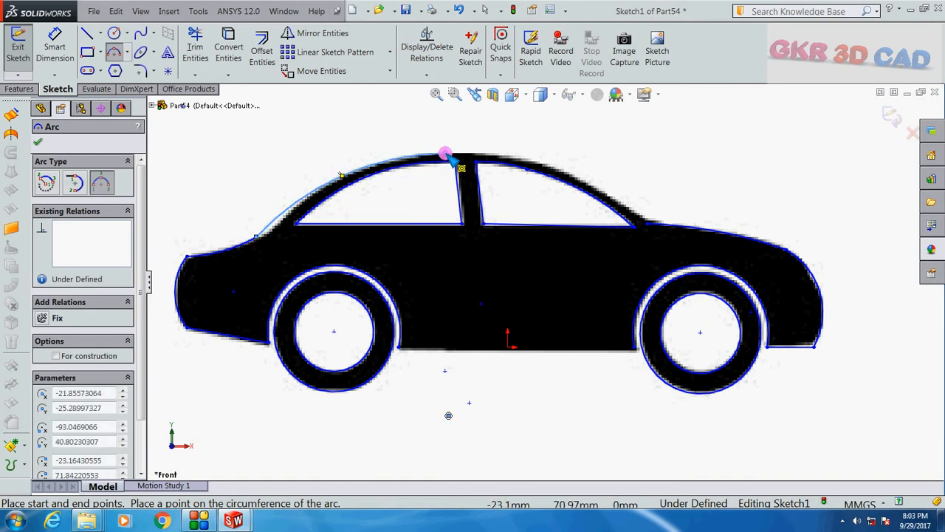
# Trace the right half of the roof with a 3 Point Arc from the roof's top to the windshield base
pyautogui.click(446, 154)
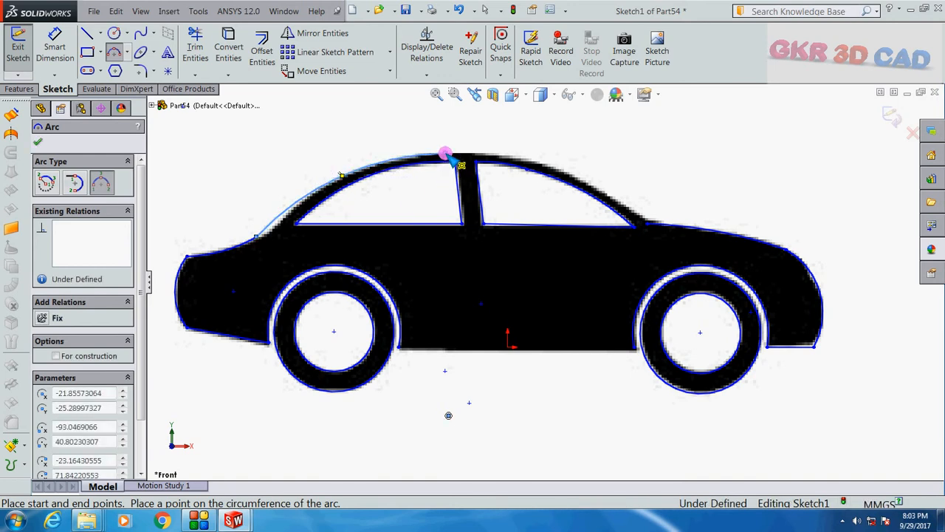
pyautogui.click(647, 224)
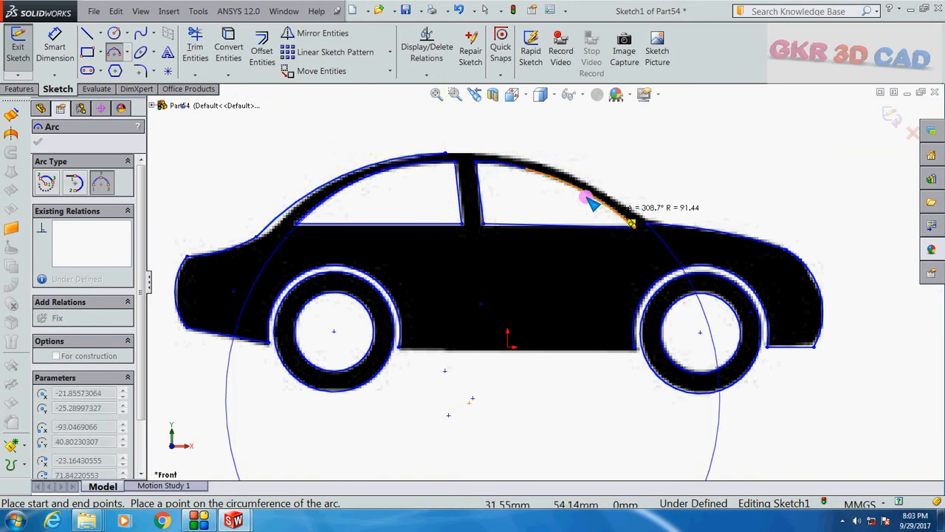
pyautogui.click(557, 171)
pyautogui.scroll(3, 633, 185)
pyautogui.press('Escape')
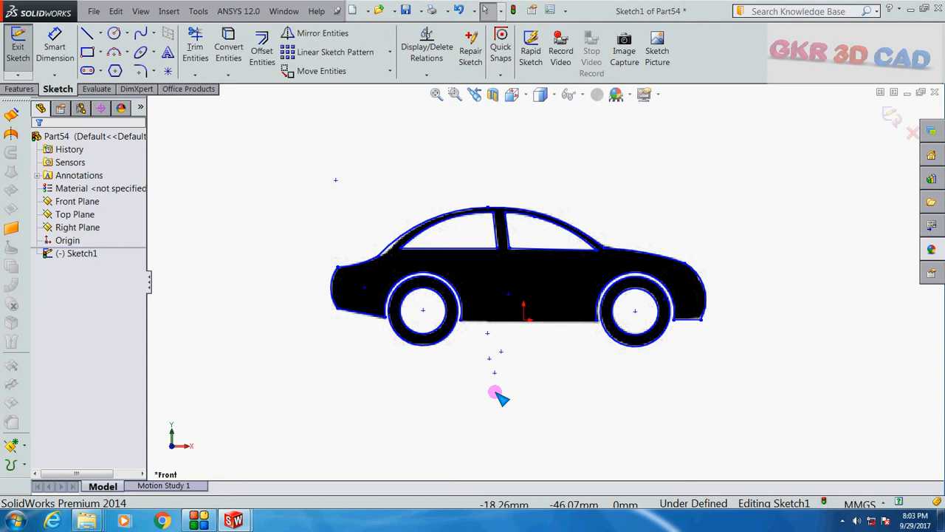
# Exit the sketch and delete the reference picture Sketch Picture1 from Sketch1, keeping the traced car outline
pyautogui.click(892, 116)
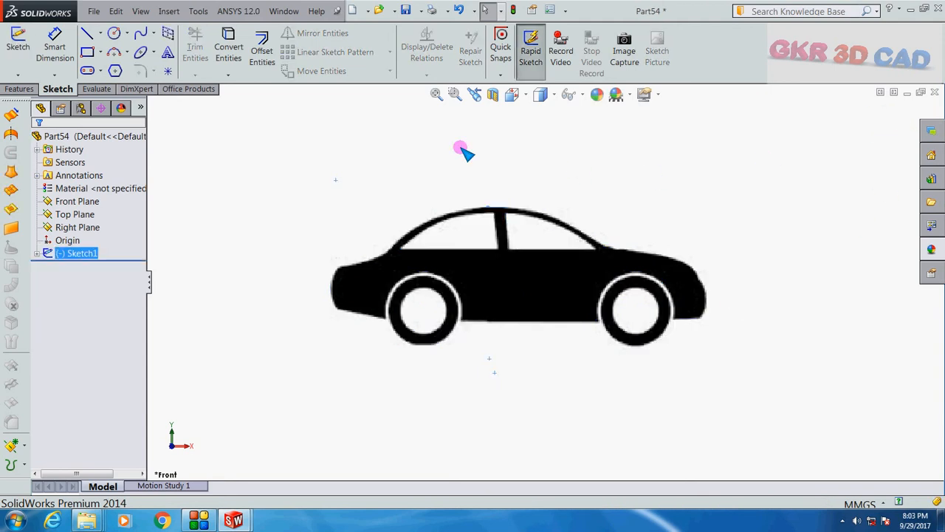
pyautogui.click(36, 254)
pyautogui.click(91, 265)
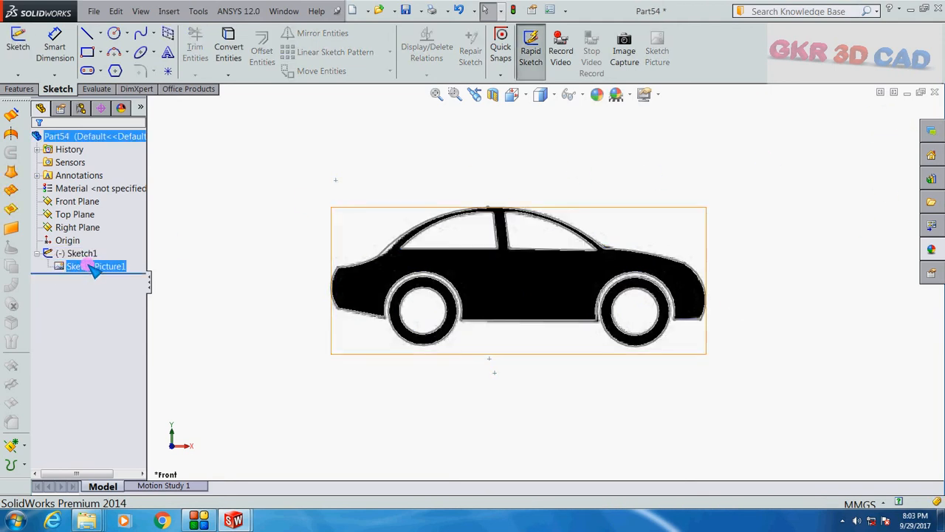
pyautogui.press('Delete')
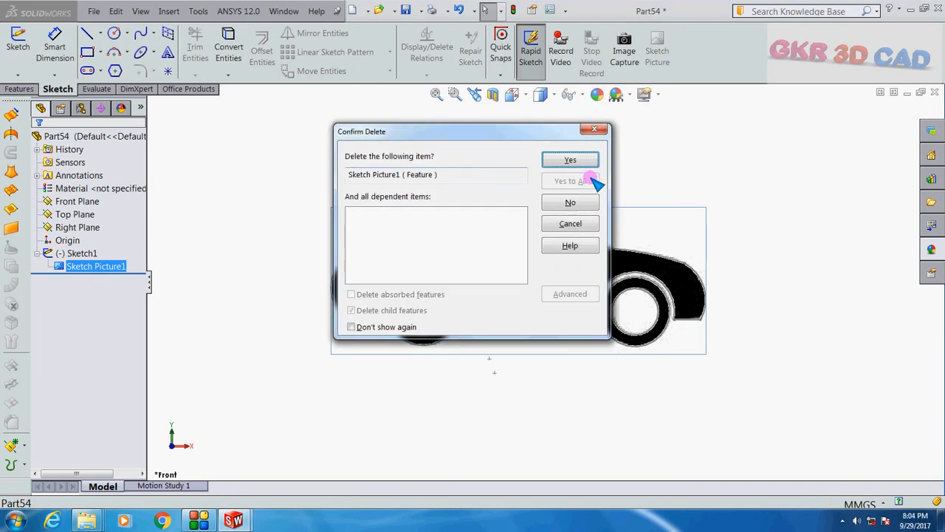
pyautogui.click(588, 160)
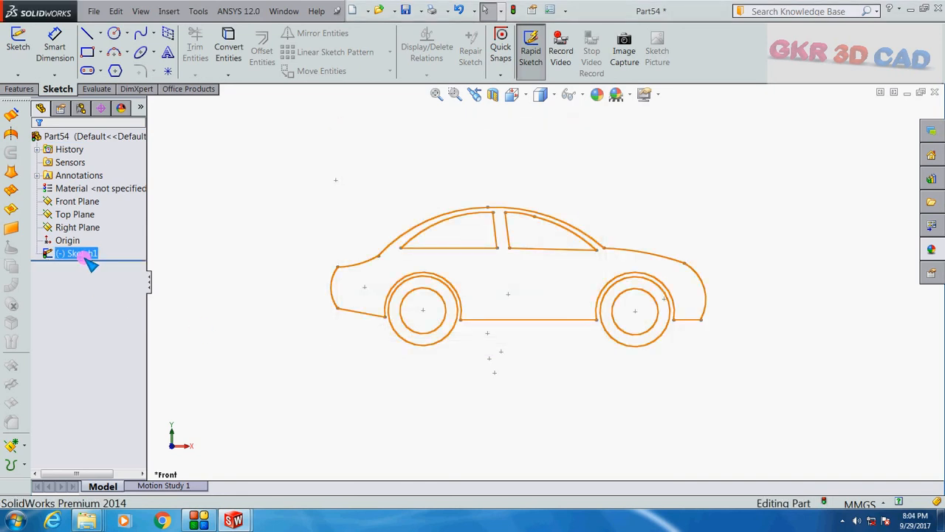